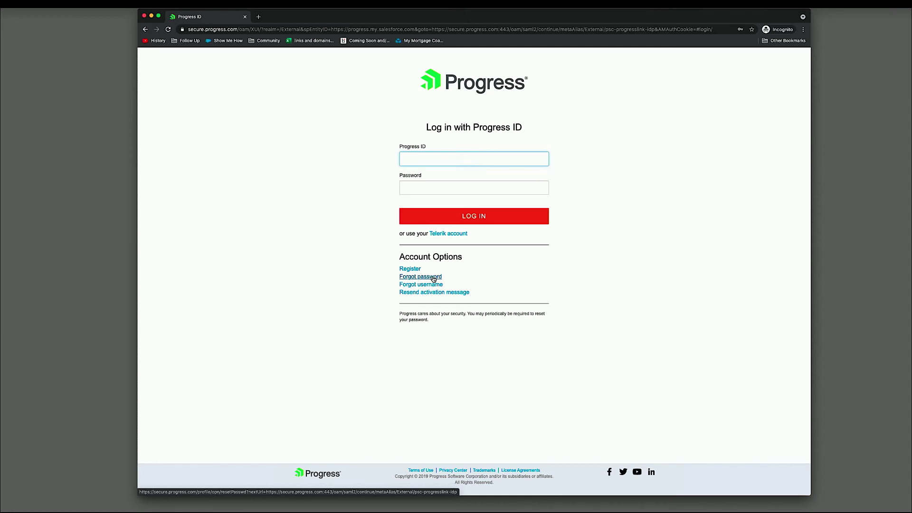
# - Sign in to Progress Community with the Progress ID username and account password
pyautogui.click(498, 157)
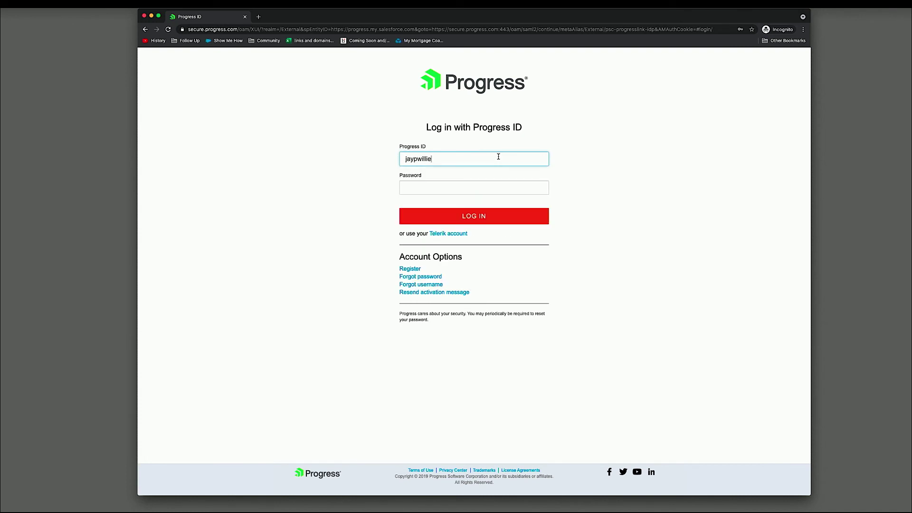
pyautogui.press('Tab')
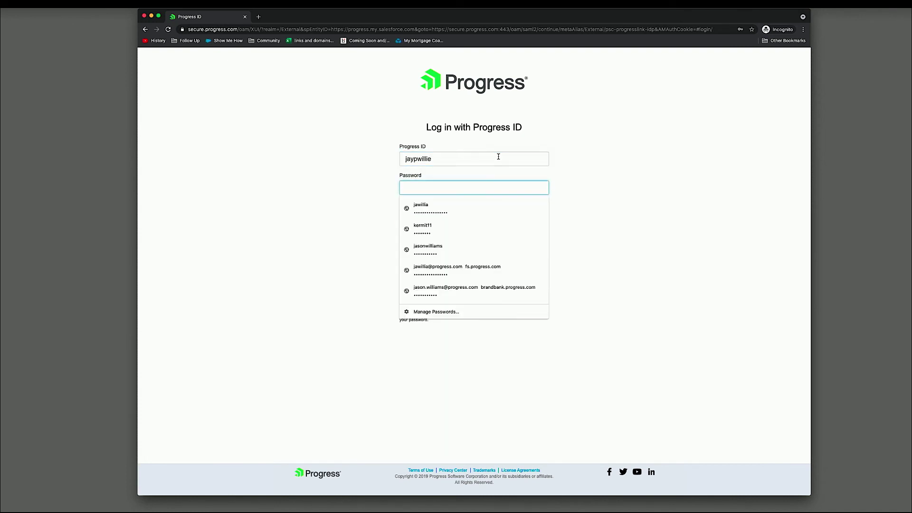
pyautogui.write('***********')
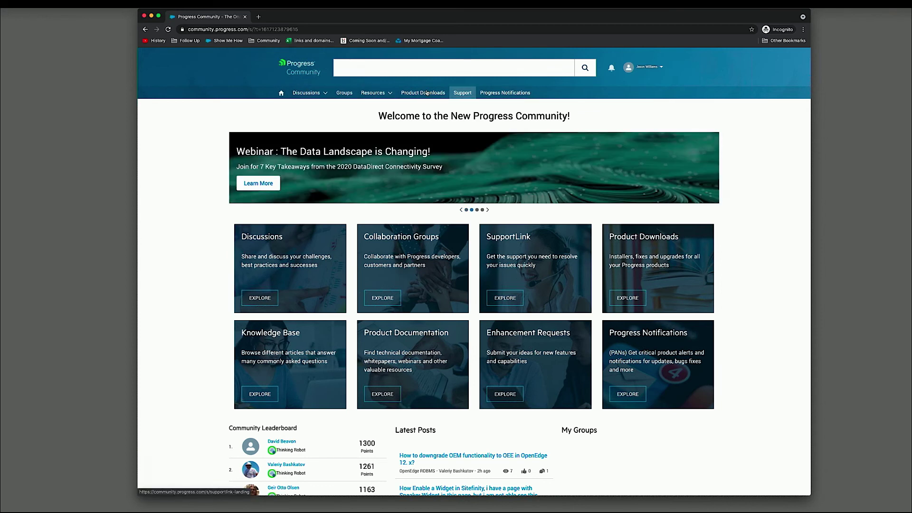
# - Browse the Discussions and Resources menus, leaving the Discussions category dropdown open
pyautogui.click(325, 93)
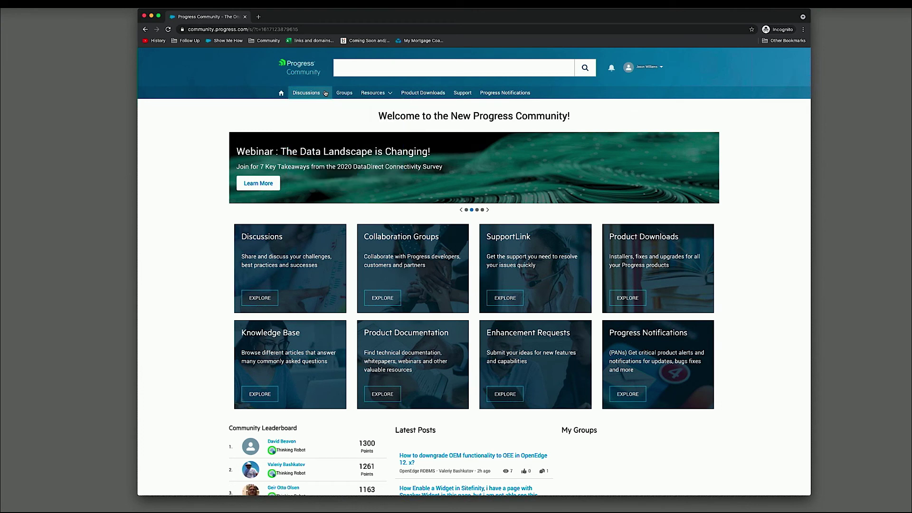
pyautogui.click(386, 94)
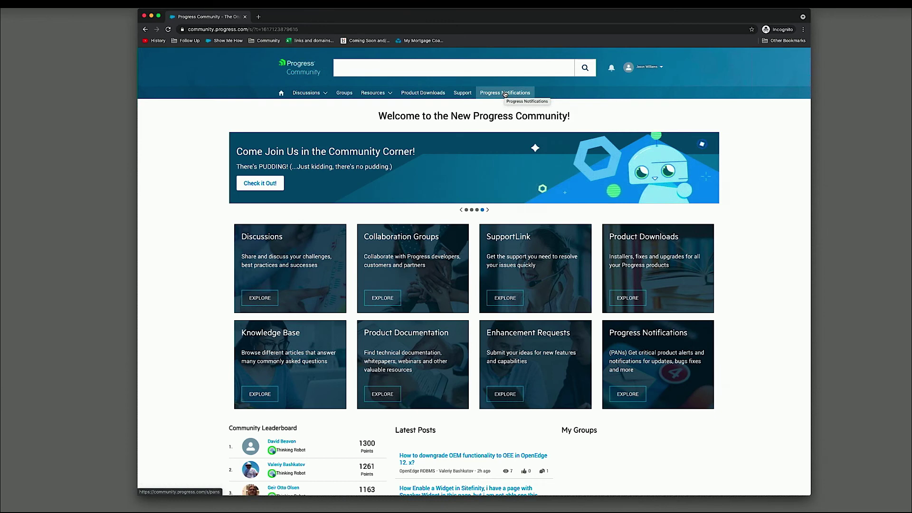
pyautogui.click(322, 95)
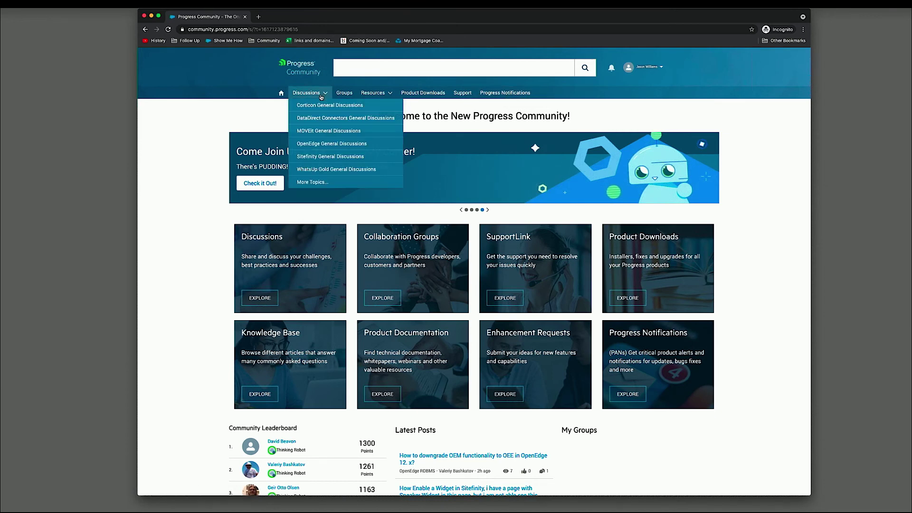
# - Open iMail Server under Secure Managed File Transfer from the More Topics catalog
pyautogui.click(322, 182)
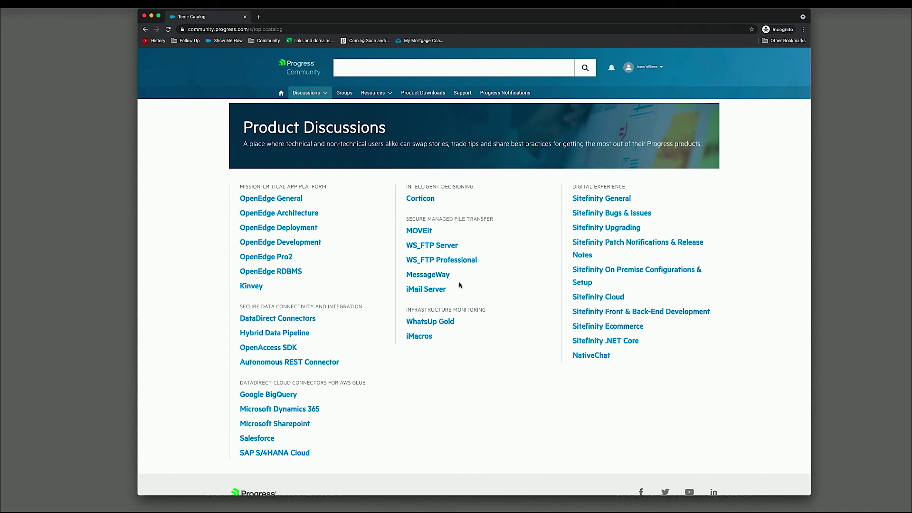
pyautogui.click(440, 291)
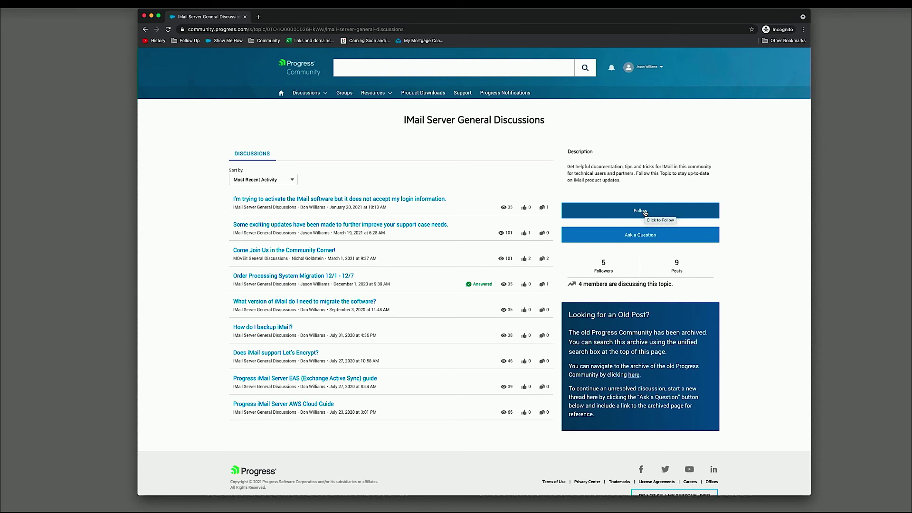
# - Follow the iMail Server topic with Every Post email notifications and begin a new question
pyautogui.click(645, 212)
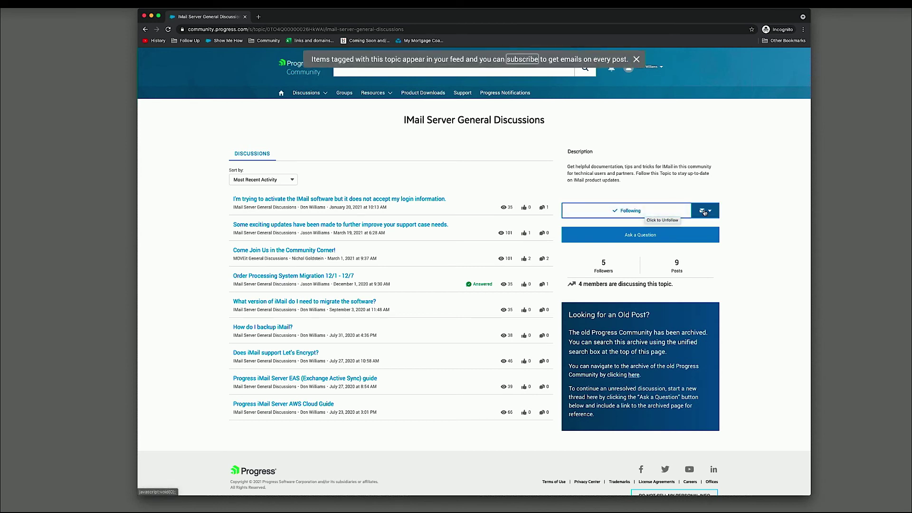
pyautogui.click(704, 212)
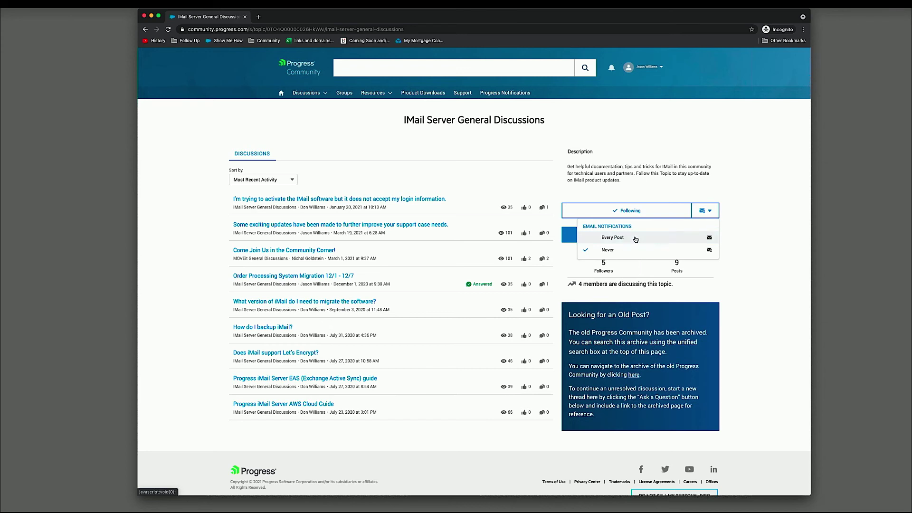
pyautogui.click(635, 238)
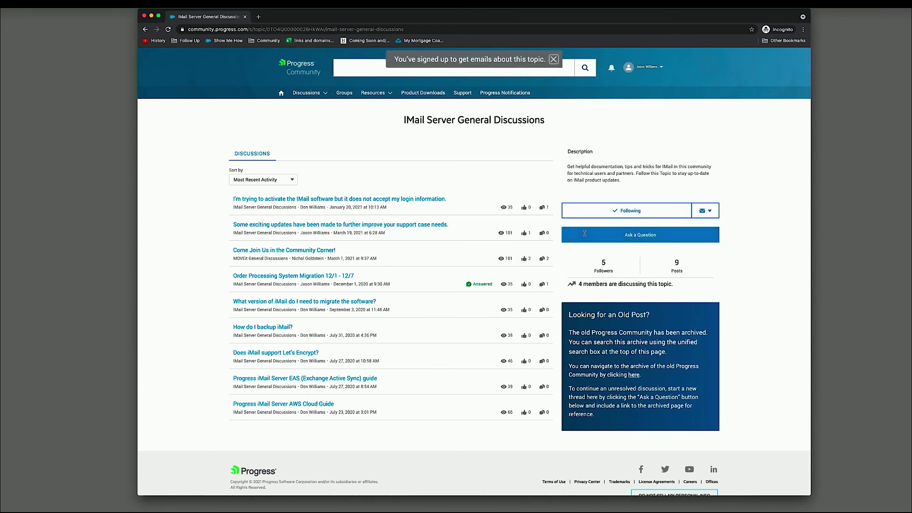
pyautogui.click(650, 236)
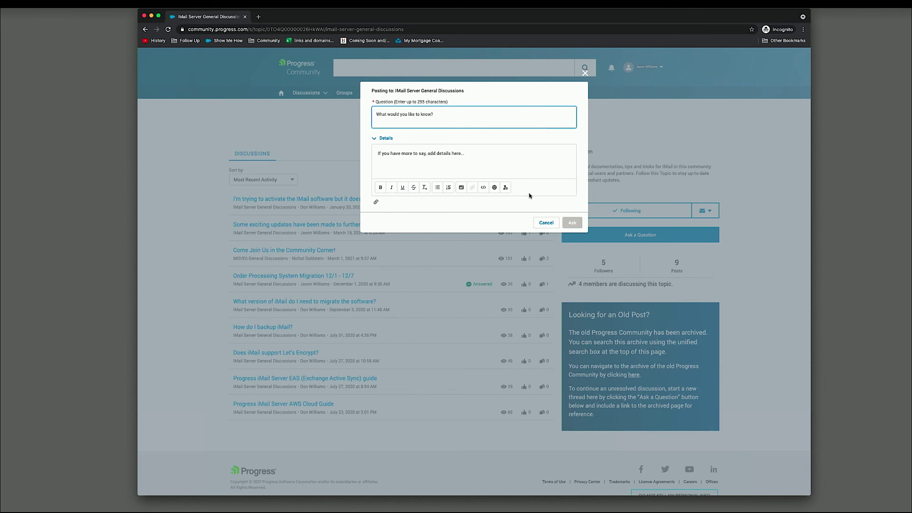
# - Cancel the draft question and open the thread about iMail activation rejecting login information
pyautogui.click(546, 223)
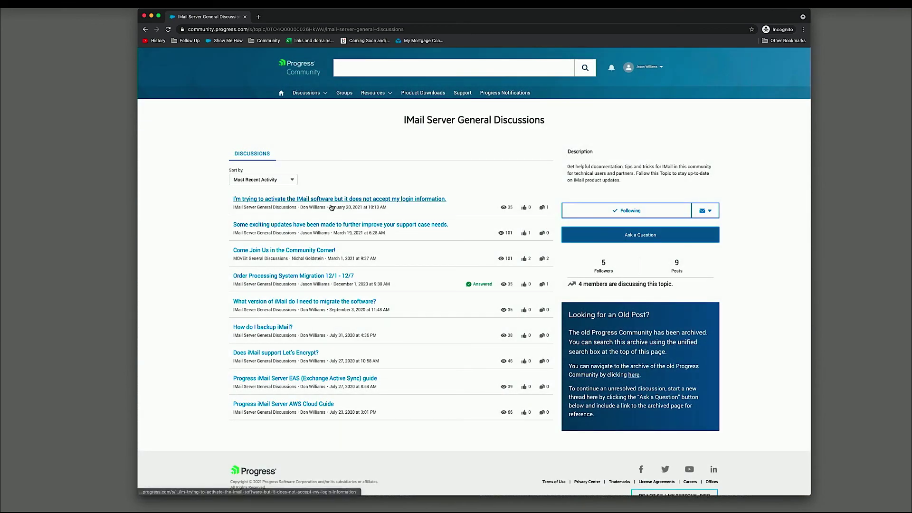
pyautogui.click(332, 207)
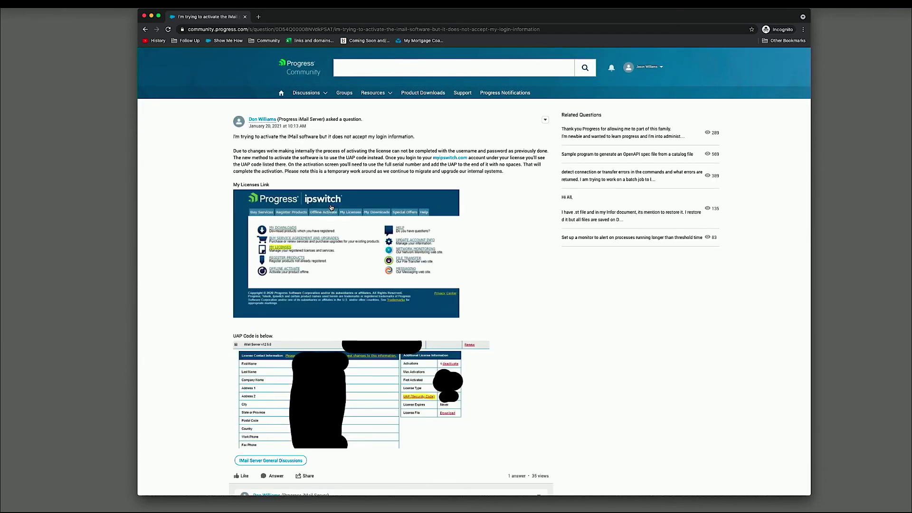
pyautogui.scroll(-5, 375, 282)
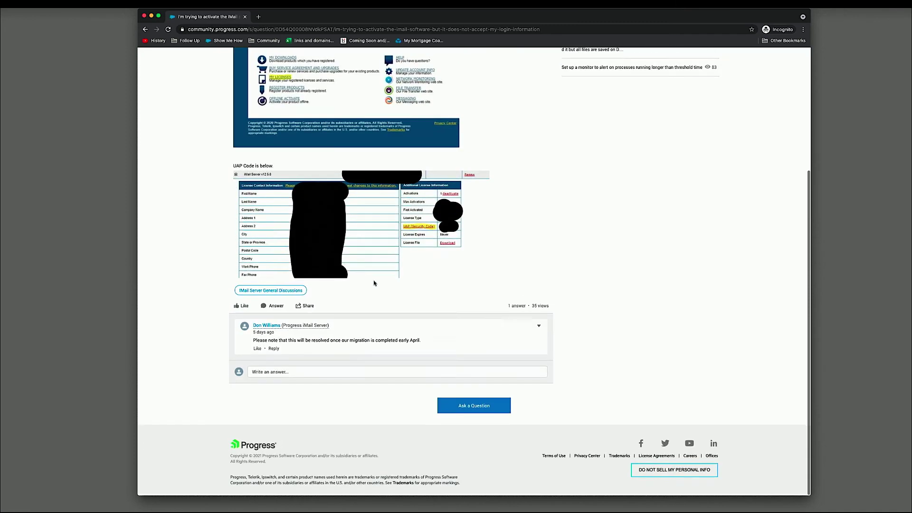
pyautogui.click(280, 375)
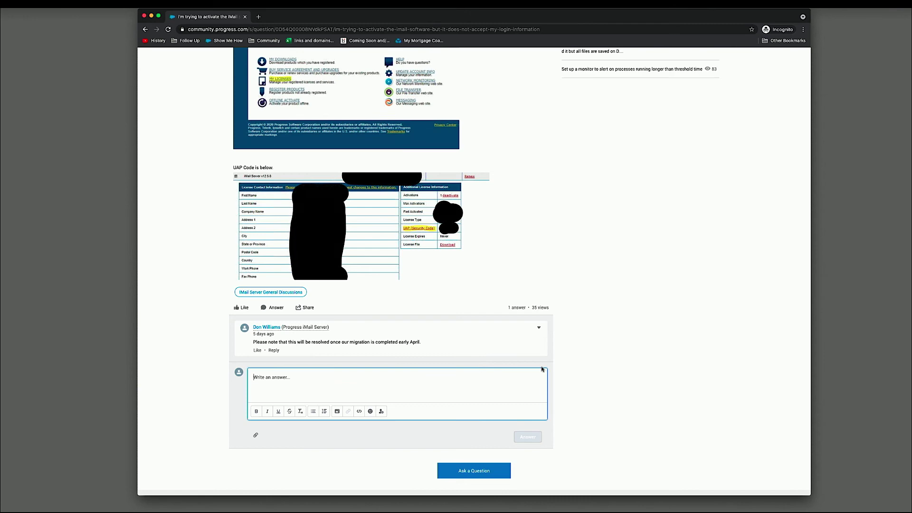
pyautogui.scroll(5, 542, 368)
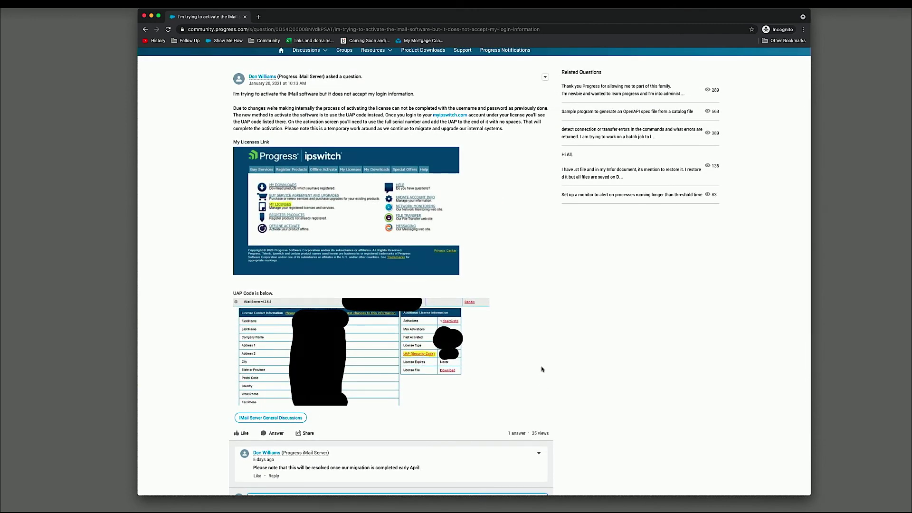
pyautogui.scroll(2, 542, 368)
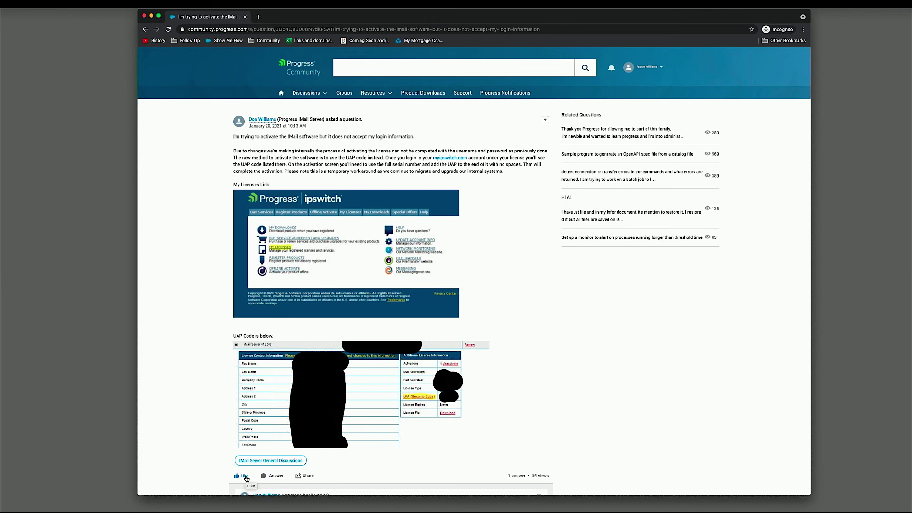
# - View the Collaboration Groups page, then go back to the community home page
pyautogui.click(281, 95)
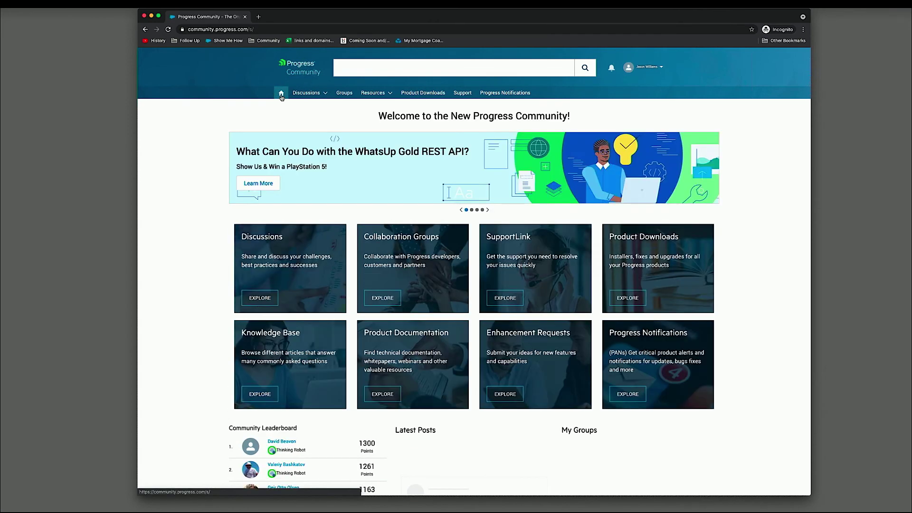
pyautogui.click(353, 95)
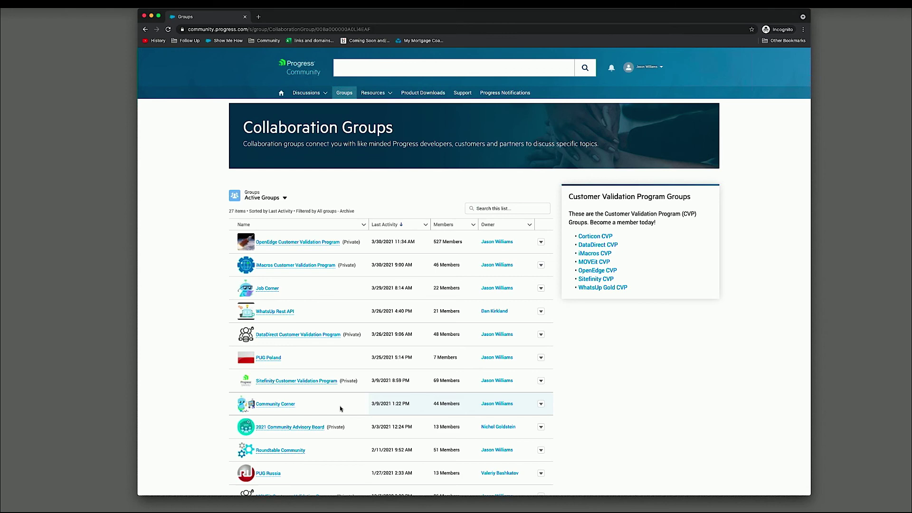
pyautogui.click(281, 94)
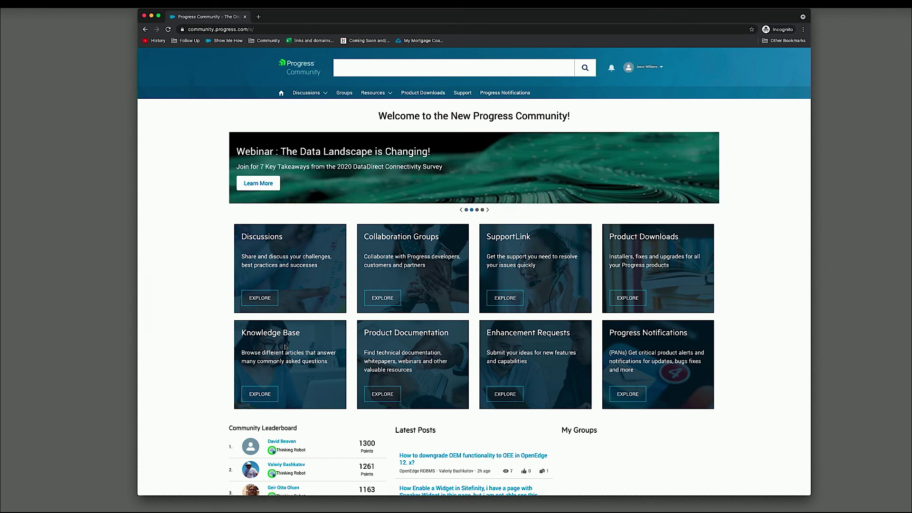
pyautogui.click(269, 397)
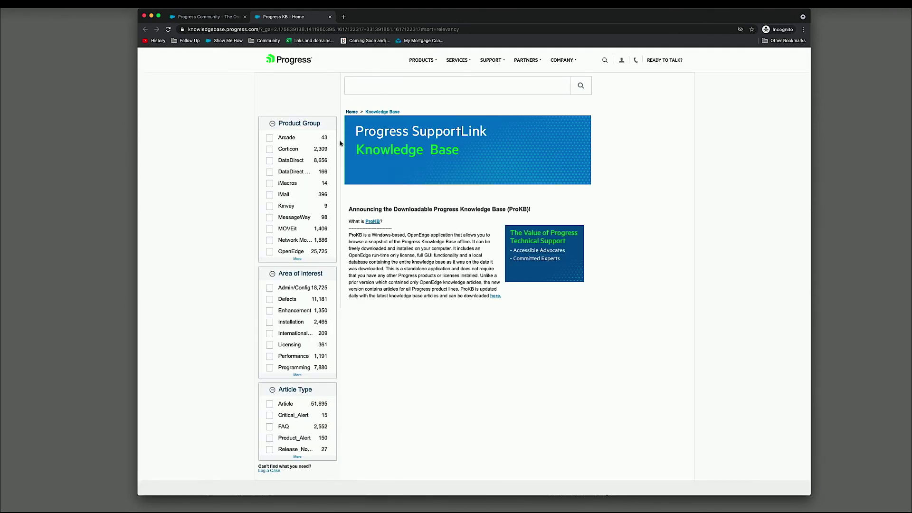
pyautogui.click(384, 83)
pyautogui.click(275, 199)
pyautogui.click(269, 196)
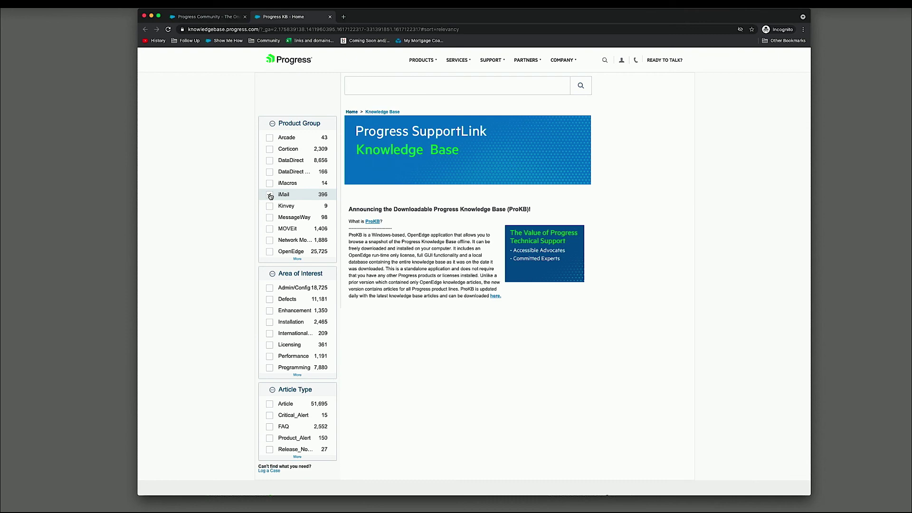
pyautogui.click(270, 197)
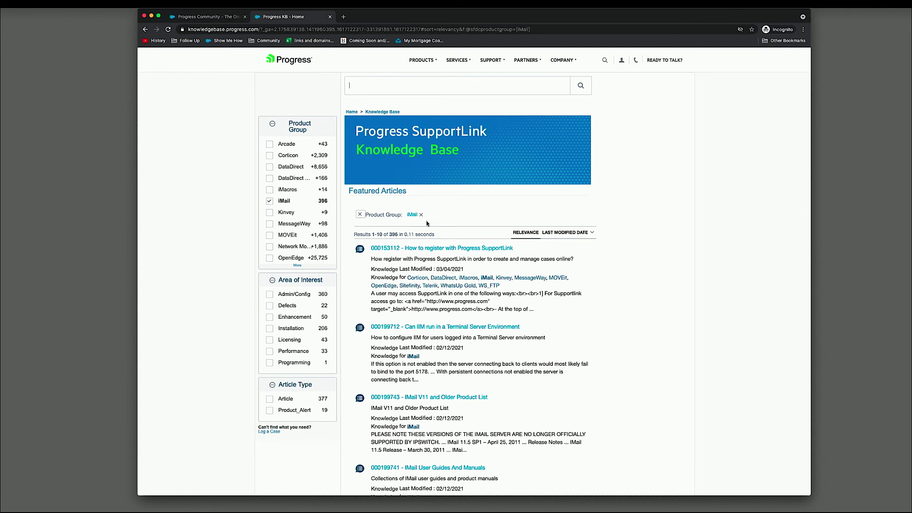
pyautogui.click(330, 17)
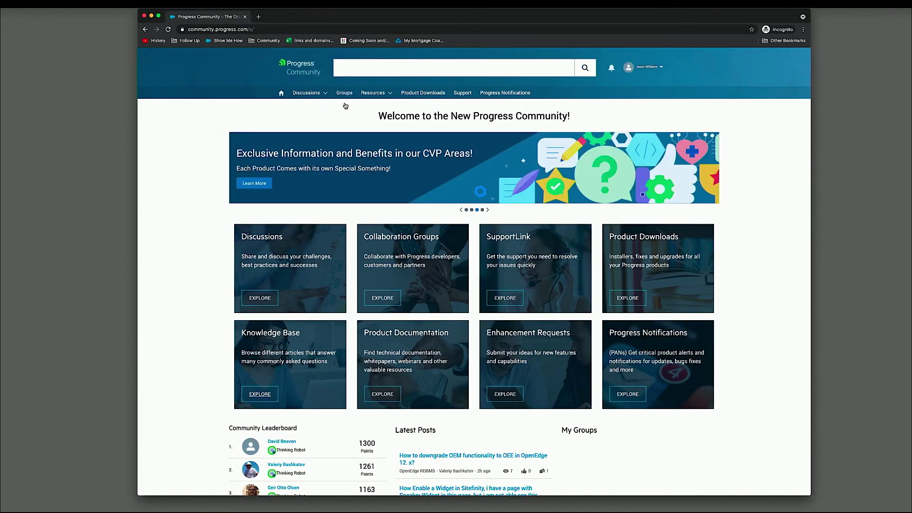
# - Search for 'installation', filter to Knowledge then Community results, and return home
pyautogui.click(416, 67)
pyautogui.write('installation')
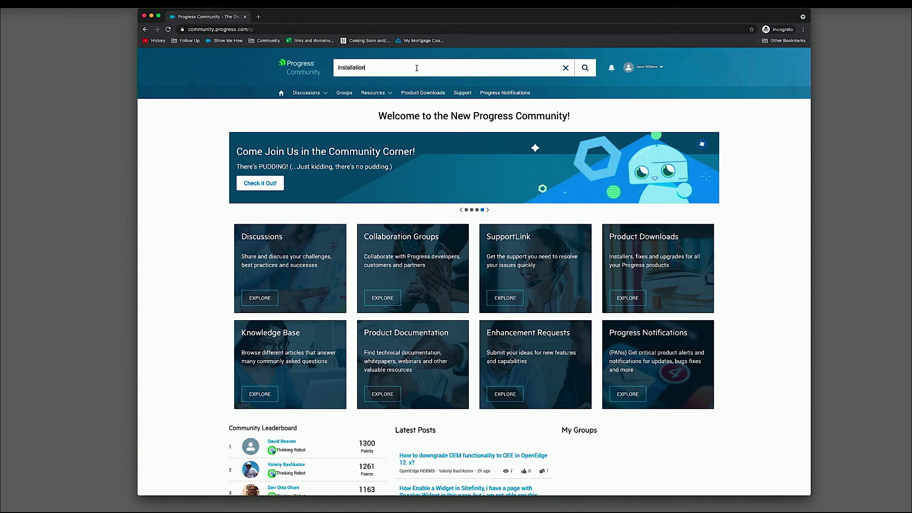
pyautogui.press('Return')
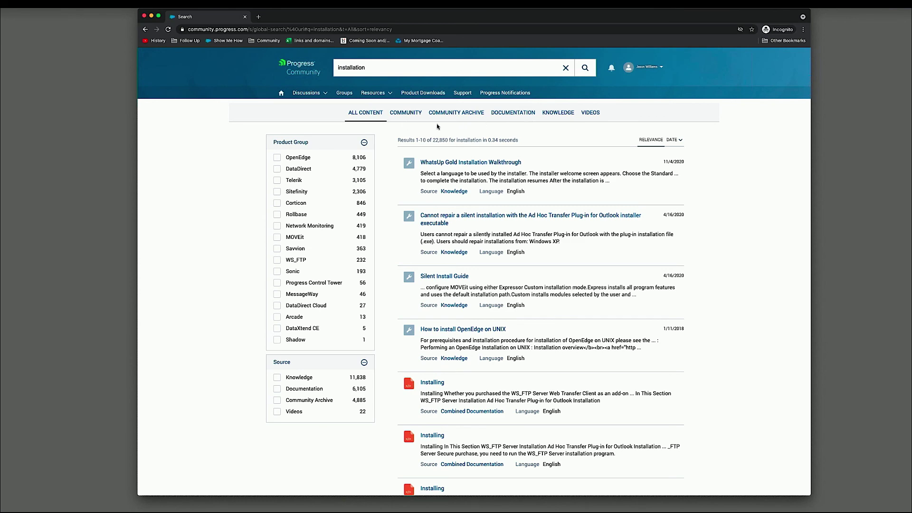
pyautogui.click(562, 115)
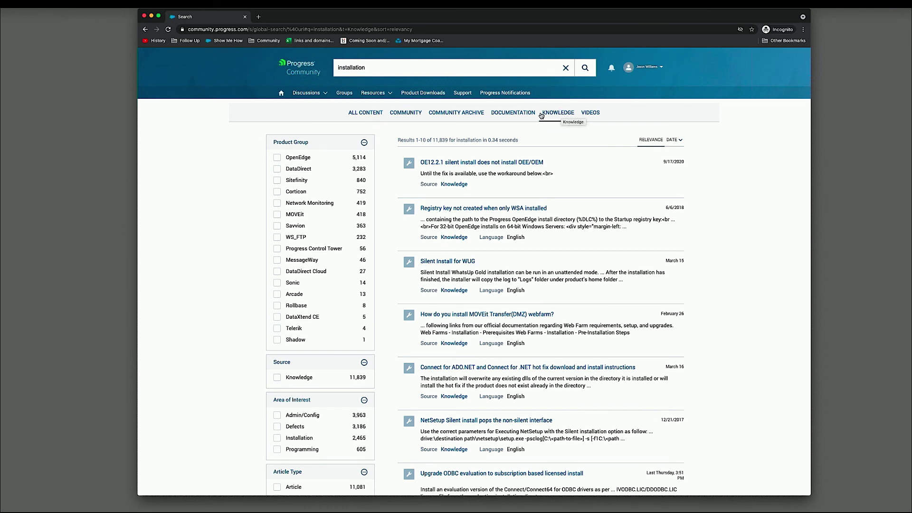
pyautogui.click(407, 116)
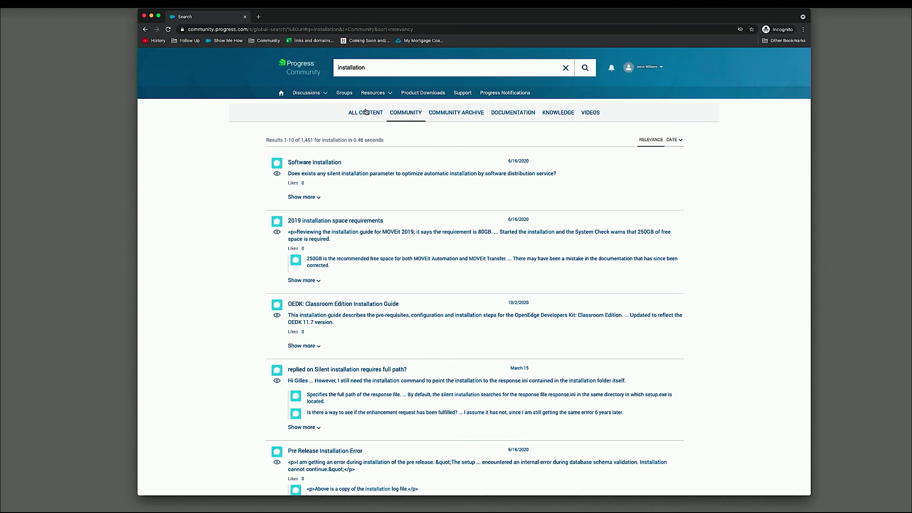
pyautogui.click(282, 97)
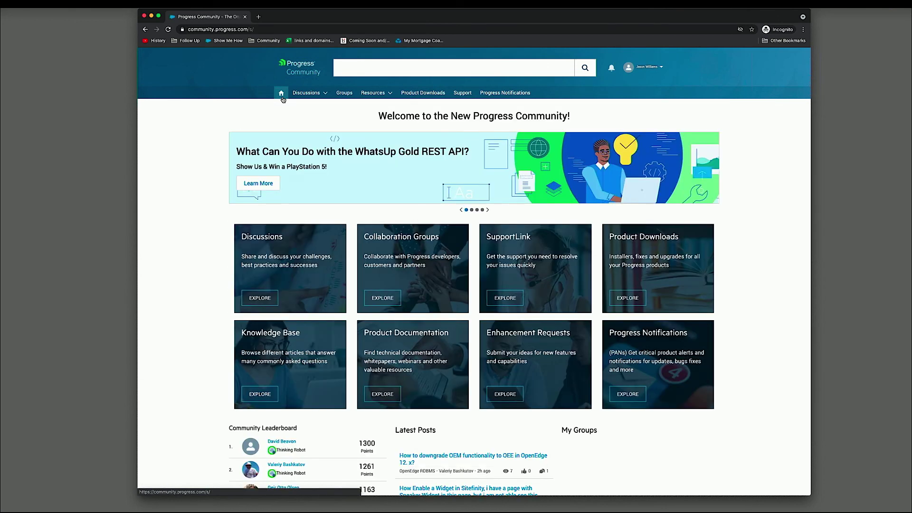
pyautogui.click(386, 397)
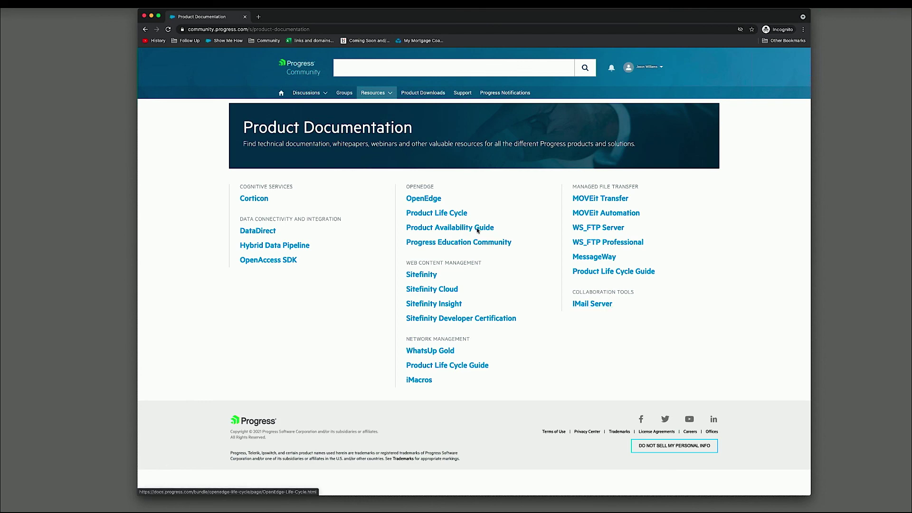
pyautogui.click(285, 95)
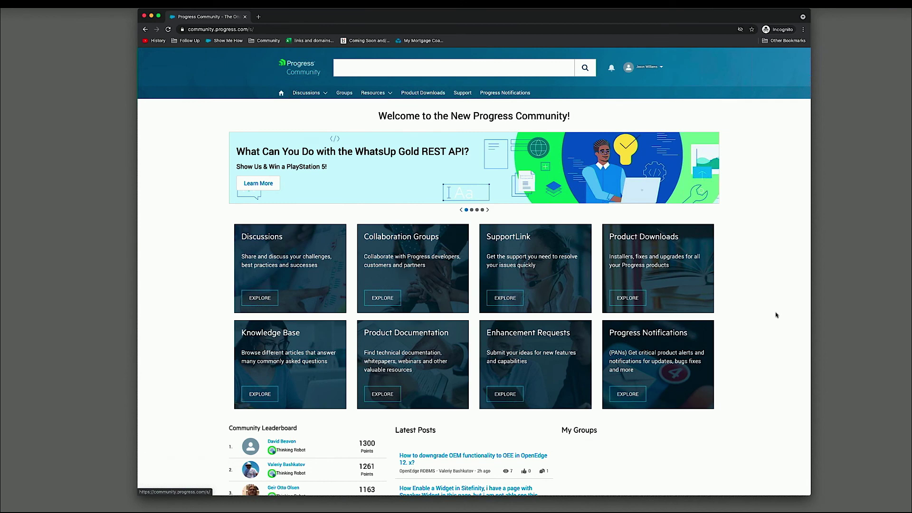
# - Open the Progress Notifications (PANS) page and scroll through its product subscription table
pyautogui.click(627, 394)
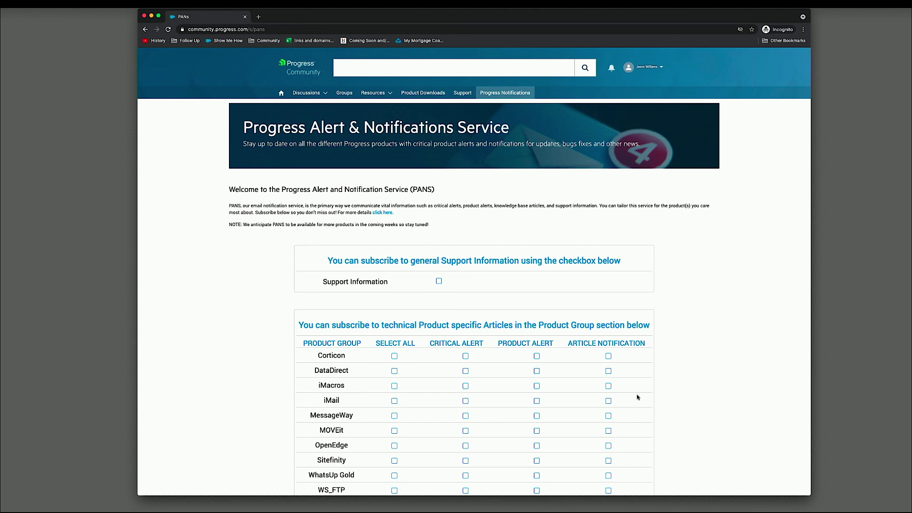
pyautogui.scroll(-2, 659, 342)
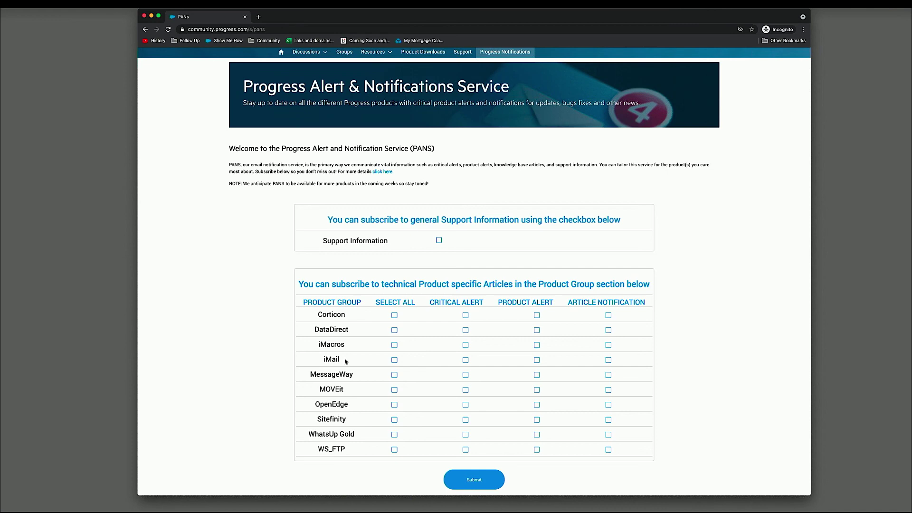
pyautogui.scroll(2, 772, 185)
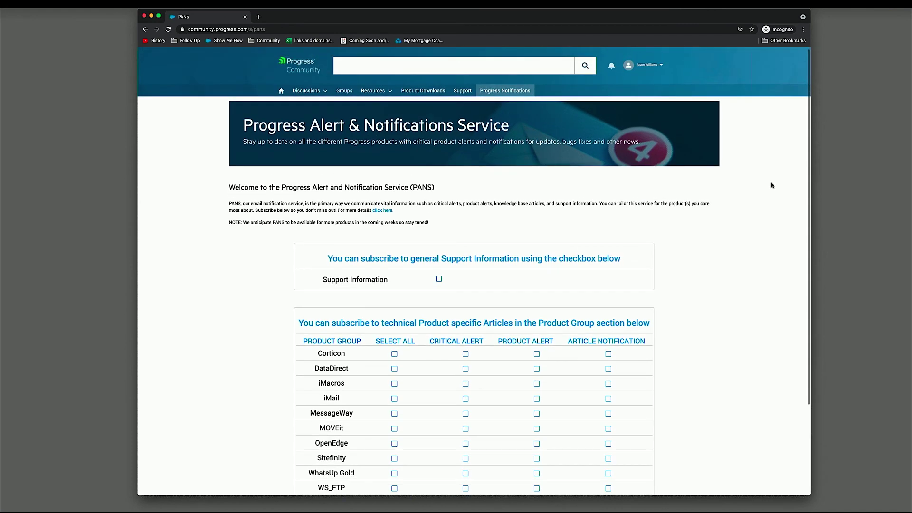
pyautogui.scroll(-3, 772, 185)
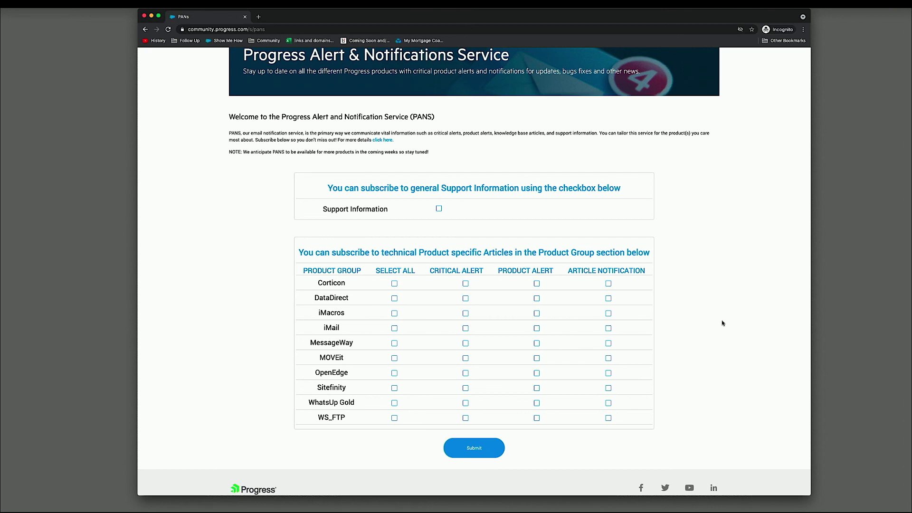
pyautogui.scroll(3, 722, 323)
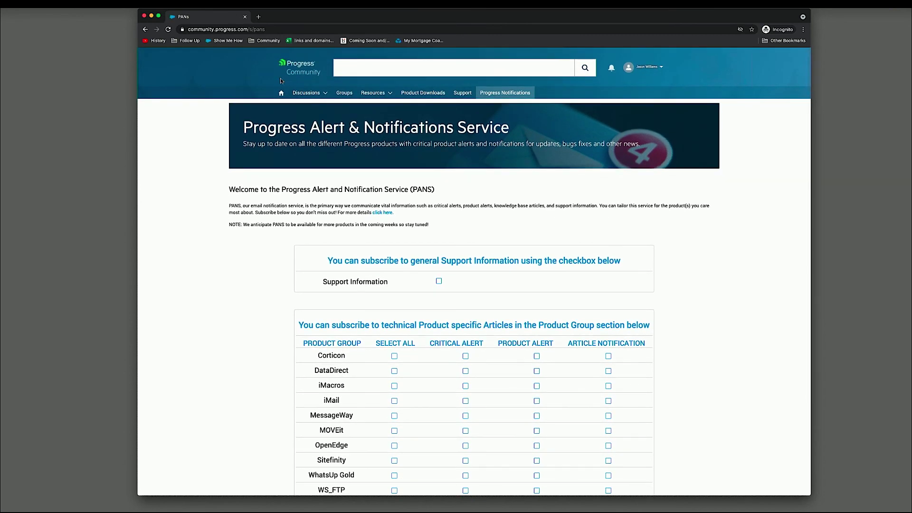
# - Go from the home page to Product Downloads to see the product download centers
pyautogui.click(281, 92)
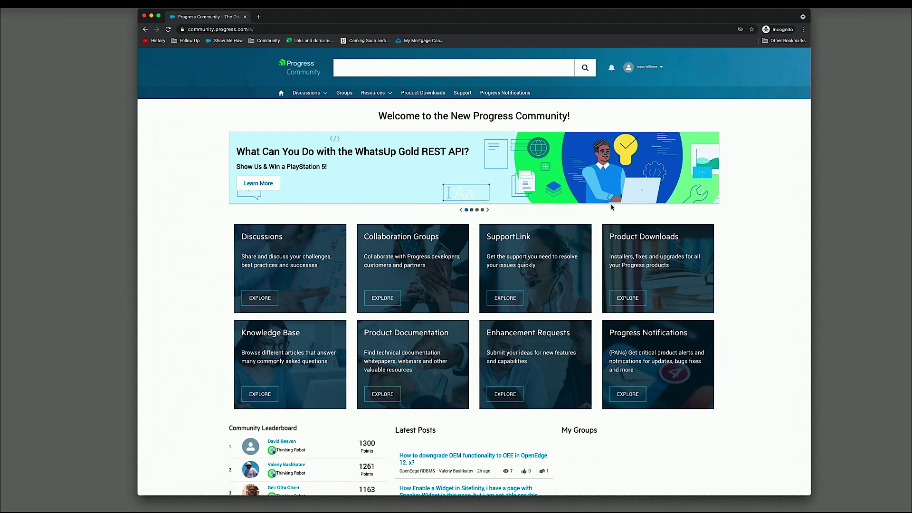
pyautogui.click(433, 94)
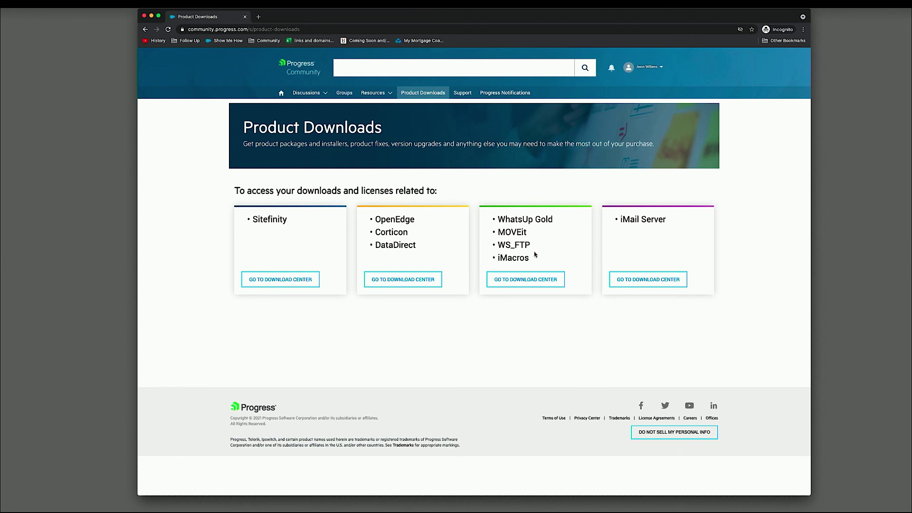
# - Open the WhatsUp Gold download center and select the WhatsUp Gold Premium Edition asset
pyautogui.click(539, 281)
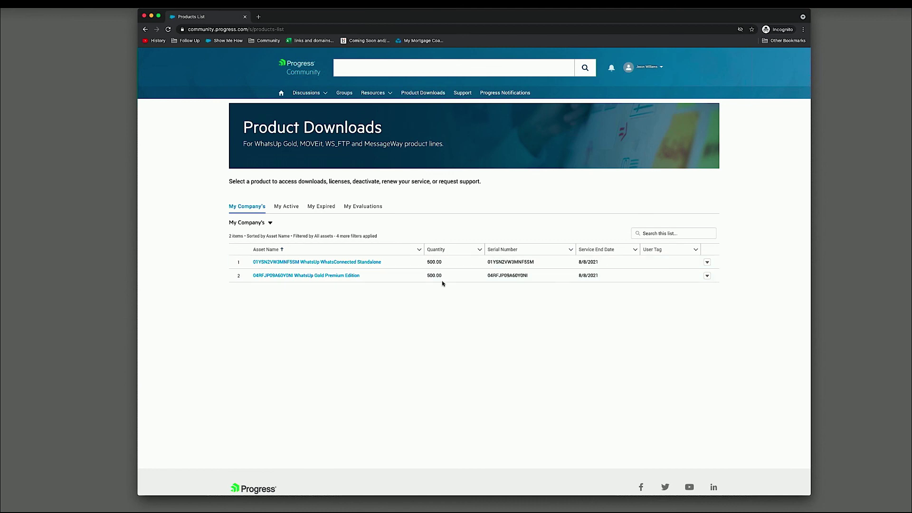
pyautogui.scroll(5, 375, 280)
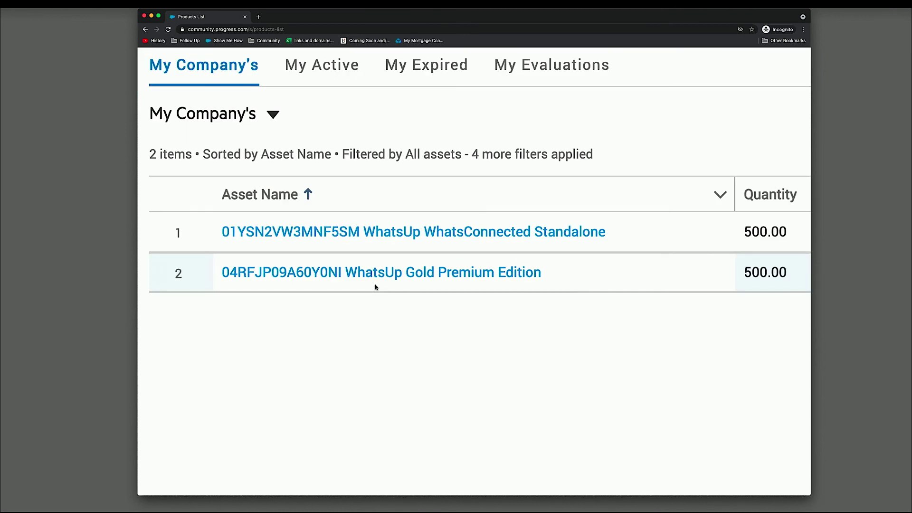
pyautogui.scroll(-5, 456, 378)
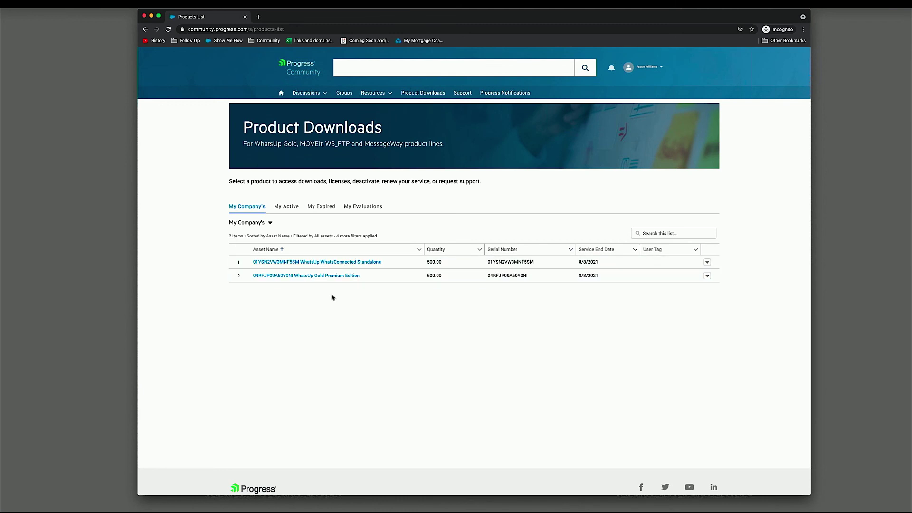
pyautogui.click(327, 277)
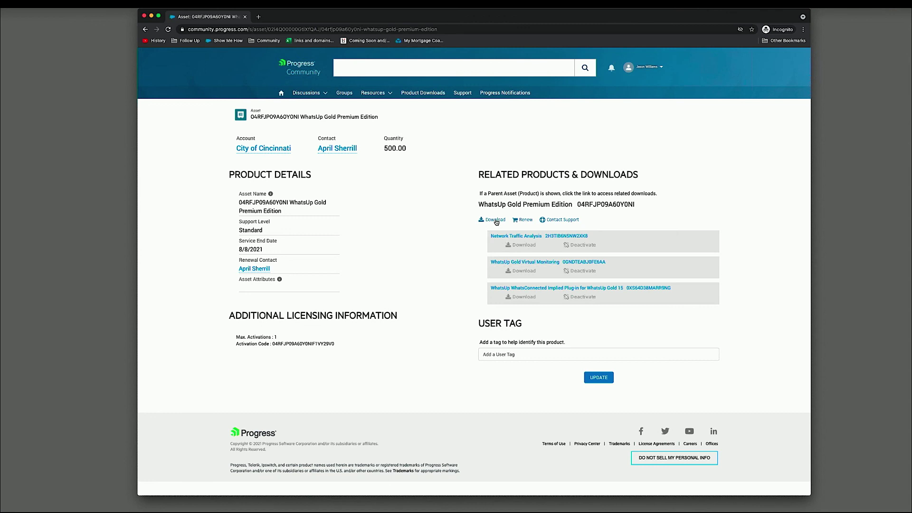
# - Browse the WhatsUp Gold download versions 21.0.2 to 18.0.2, then close the downloads list
pyautogui.click(495, 221)
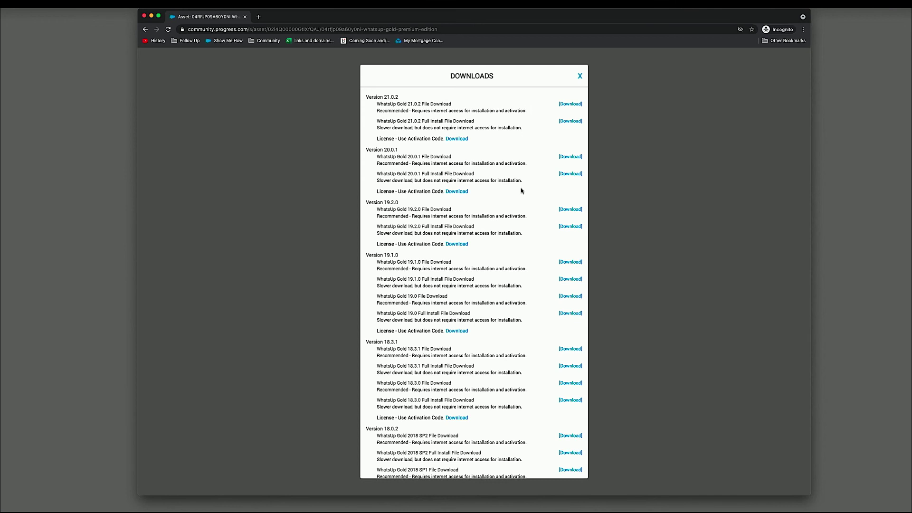
pyautogui.scroll(-2, 522, 183)
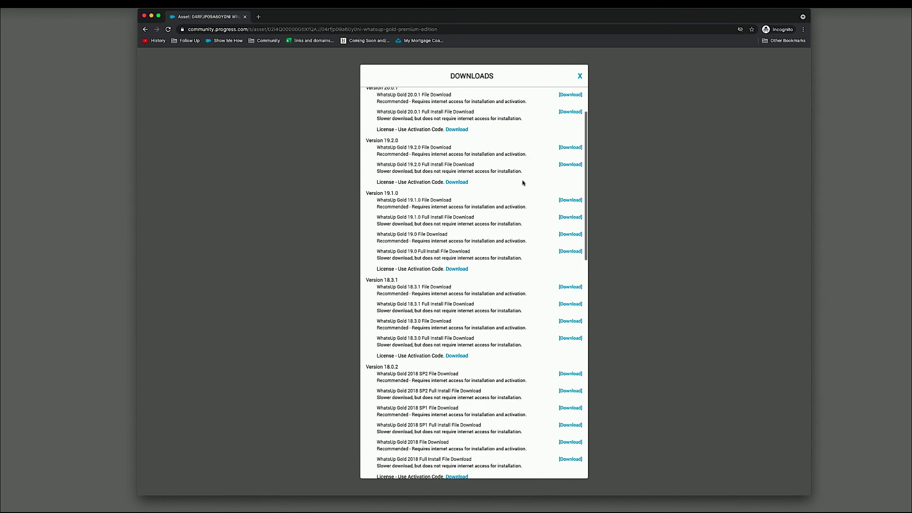
pyautogui.scroll(2, 522, 183)
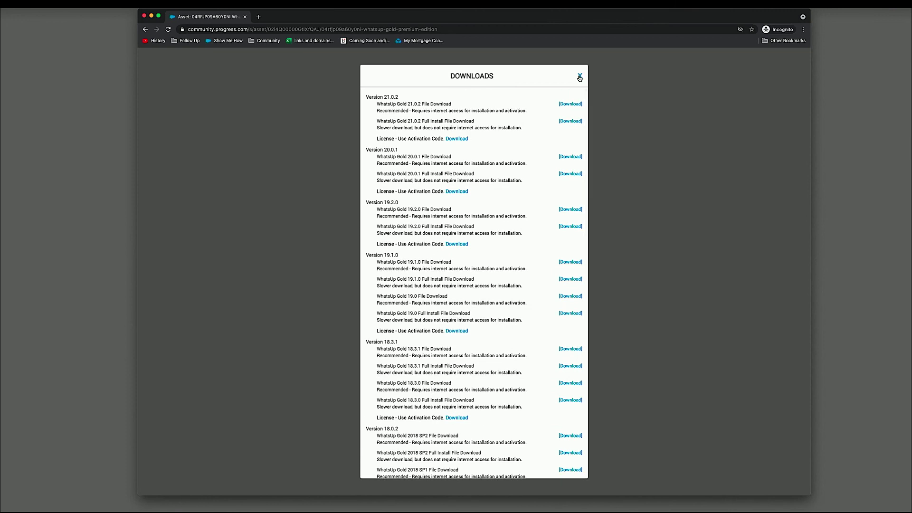
pyautogui.click(579, 76)
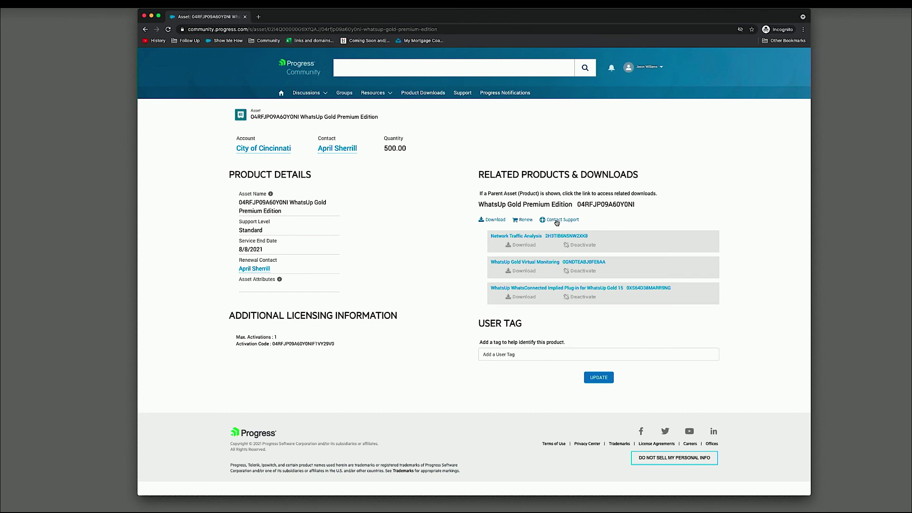
# - Go from Home to SupportLink, confirm Manage Cases lists no open cases, and return to Support
pyautogui.click(281, 93)
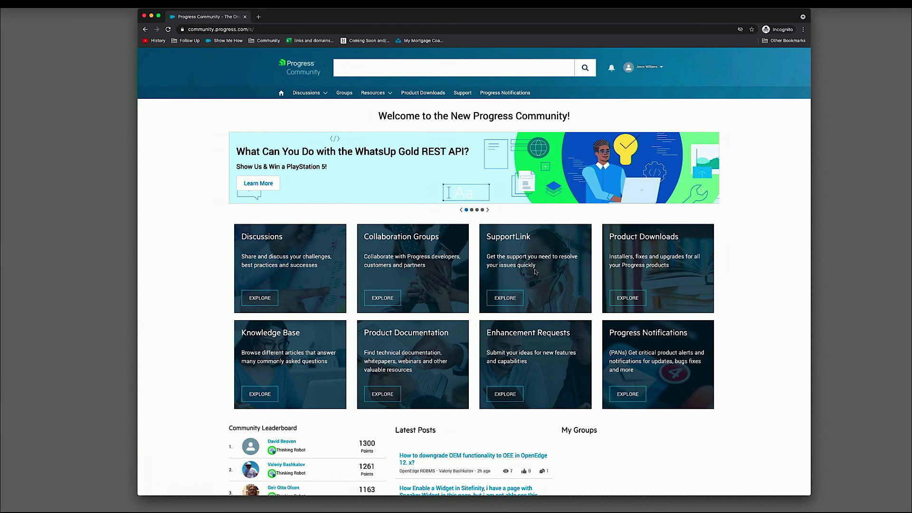
pyautogui.click(513, 300)
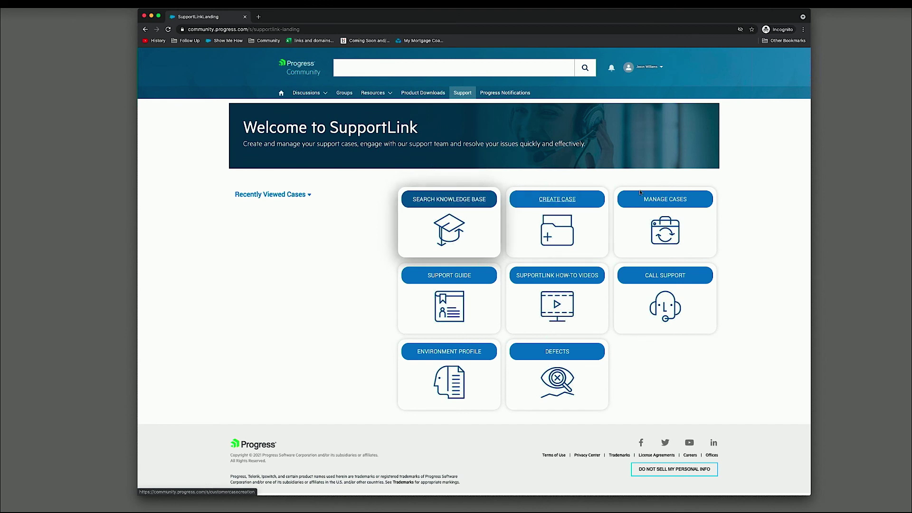
pyautogui.click(680, 201)
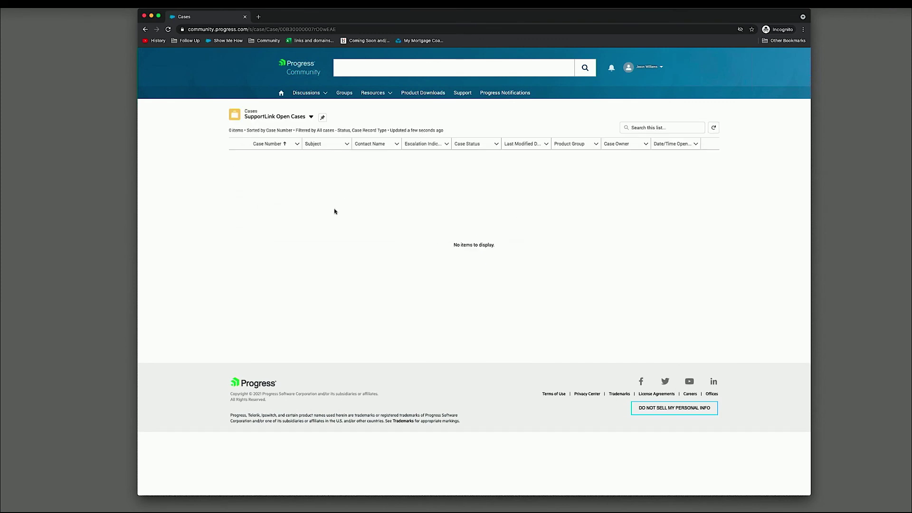
pyautogui.click(468, 94)
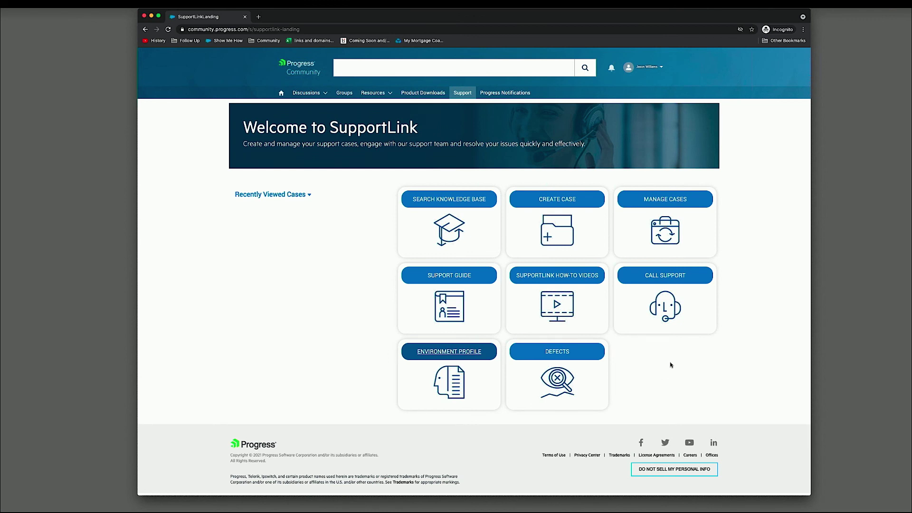
# - Start a Technical Support case for WhatsUp Gold Premium Edition under Network Monitoring
pyautogui.click(564, 201)
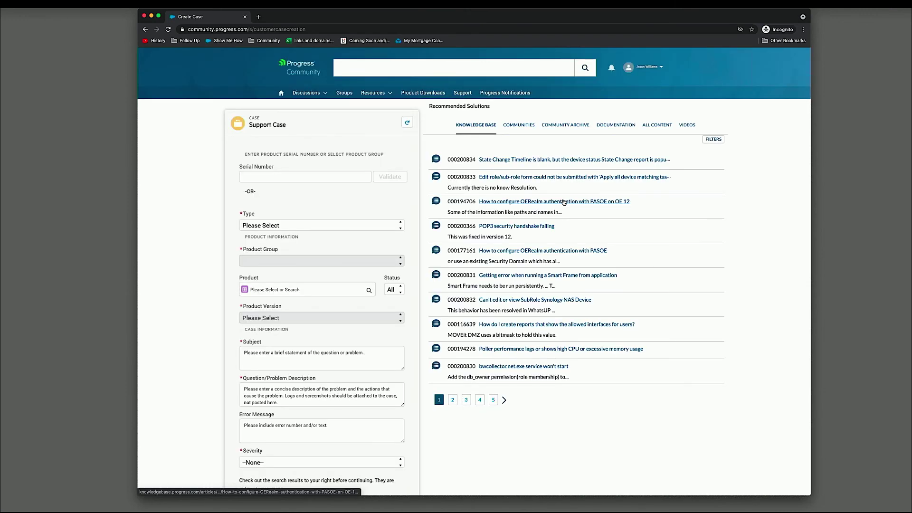
pyautogui.click(368, 224)
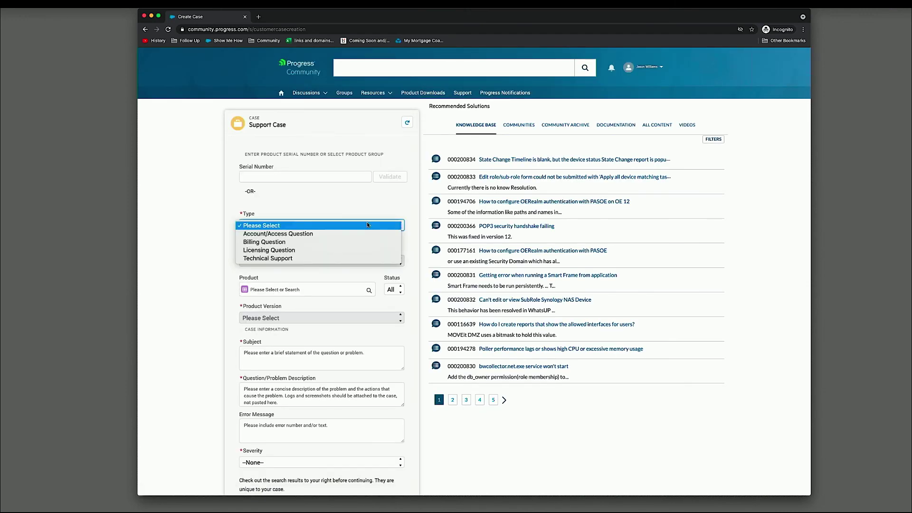
pyautogui.click(263, 258)
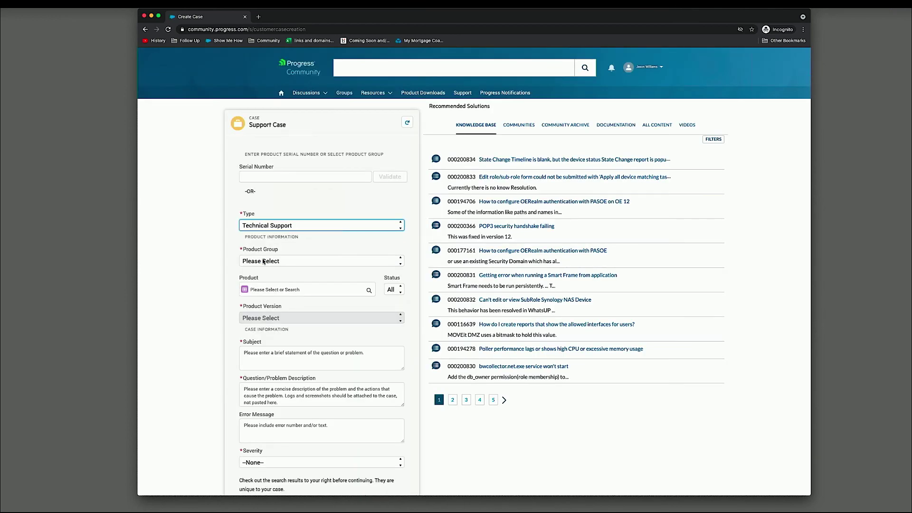
pyautogui.click(306, 262)
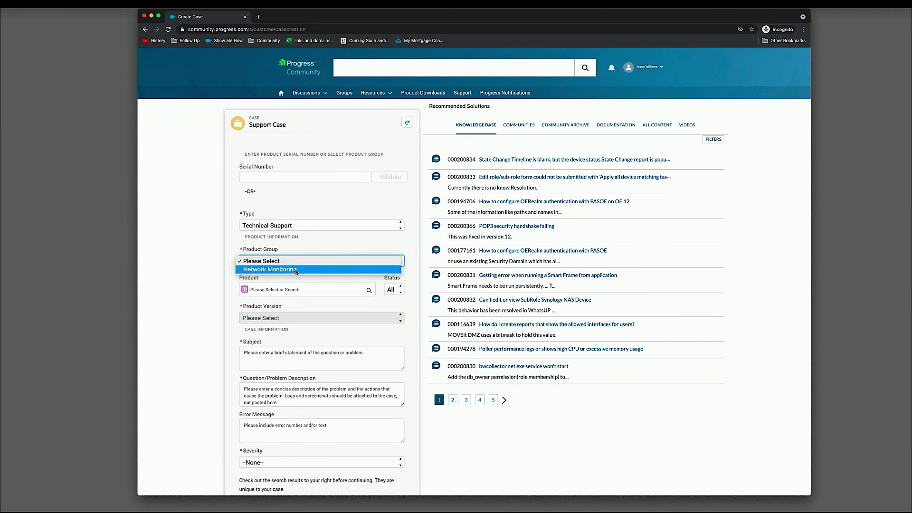
pyautogui.click(295, 269)
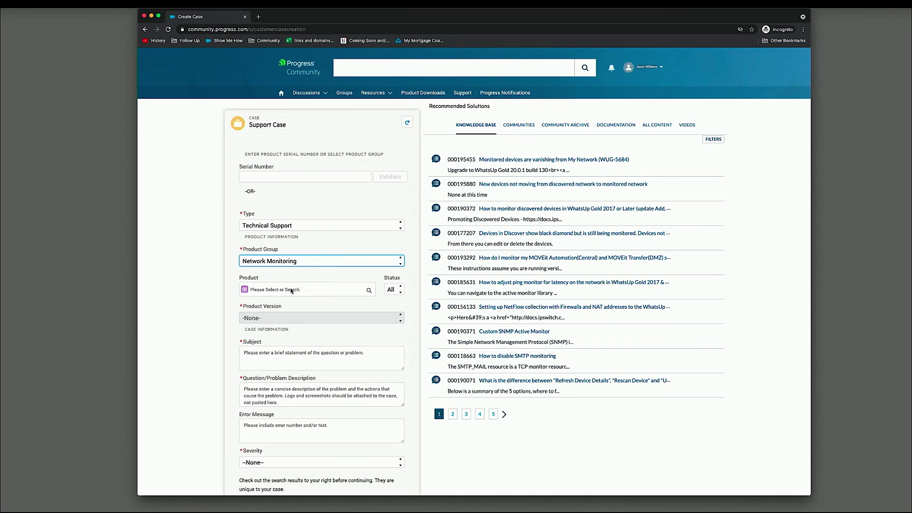
pyautogui.click(307, 289)
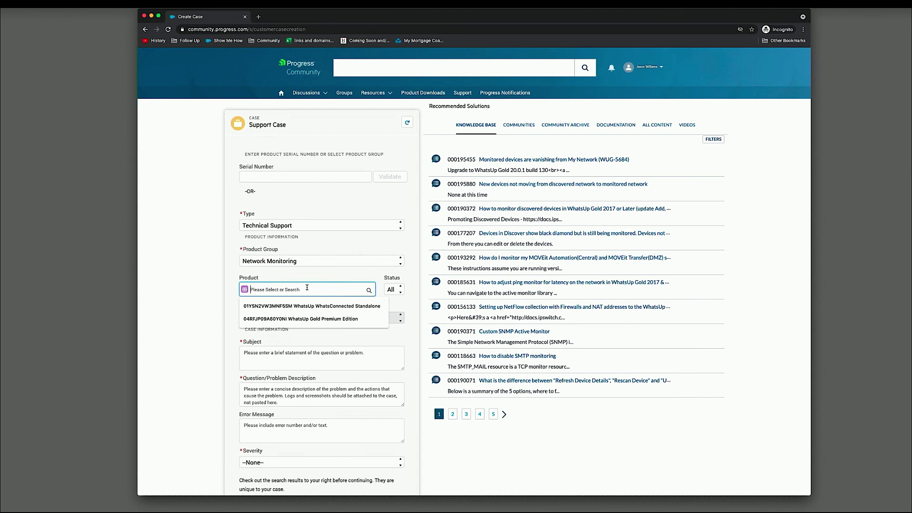
pyautogui.click(308, 318)
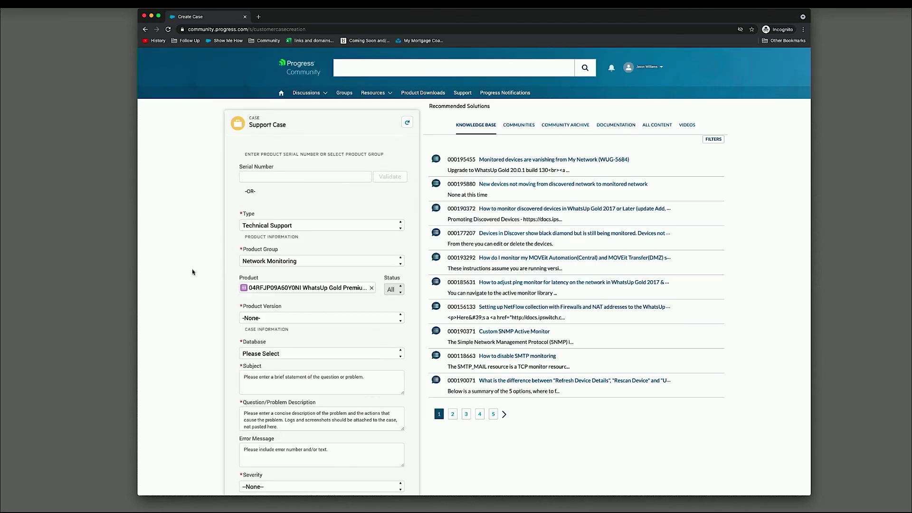
# - Choose version 21.0.2, SQL Server 2008 R2 Enterprise/Standard, and subject 'Having an issue with installing'
pyautogui.scroll(-2, 354, 214)
pyautogui.click(364, 218)
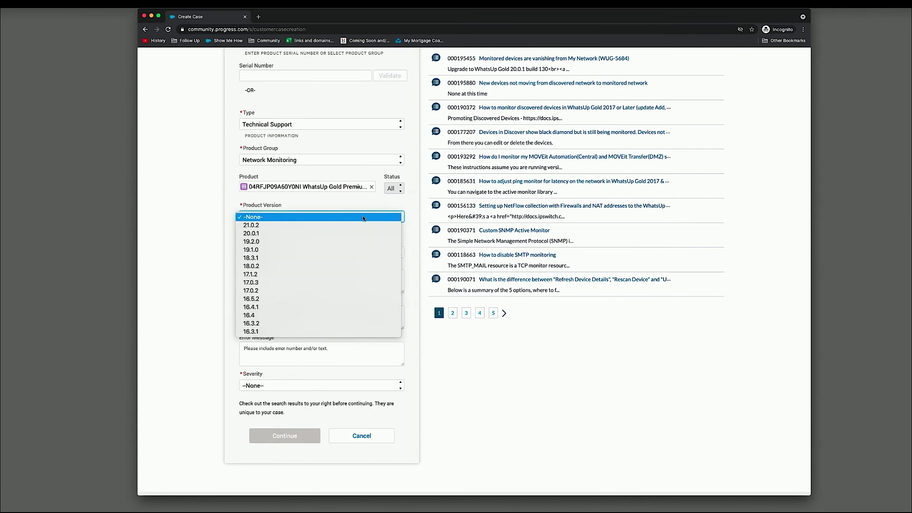
pyautogui.click(357, 225)
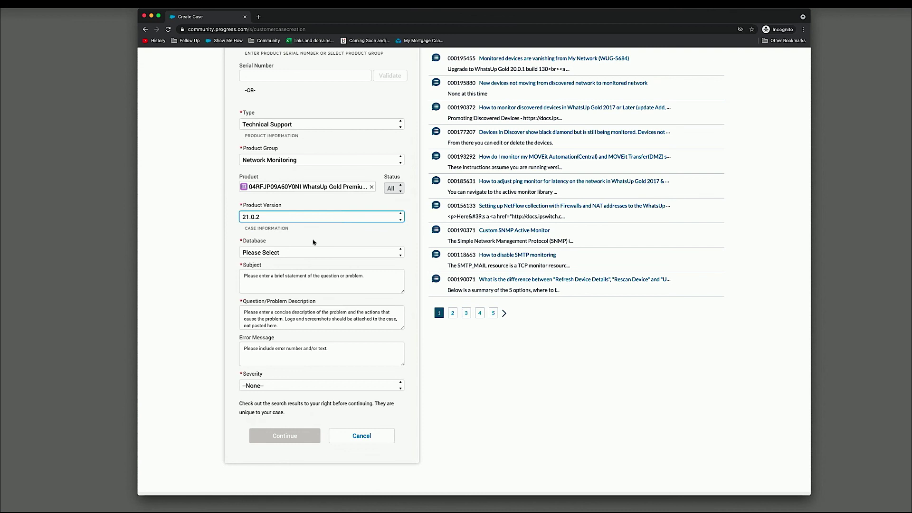
pyautogui.click(316, 252)
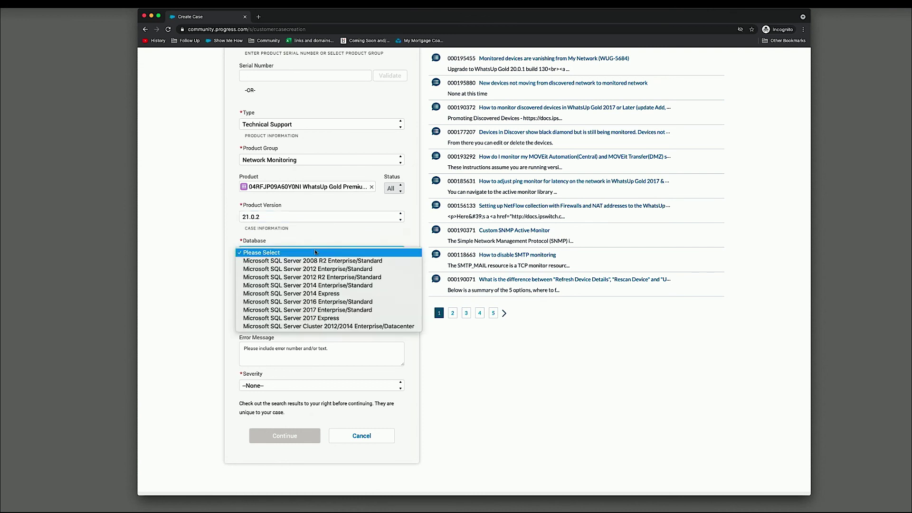
pyautogui.click(319, 261)
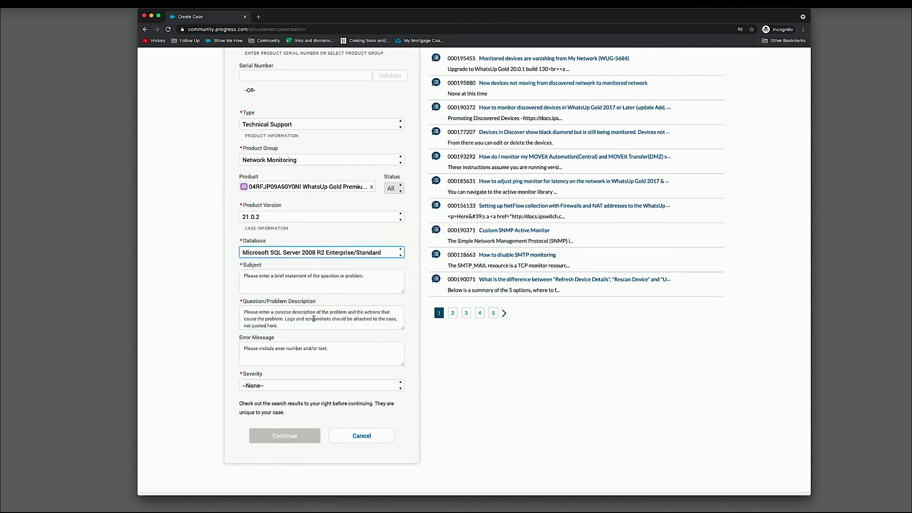
pyautogui.click(324, 281)
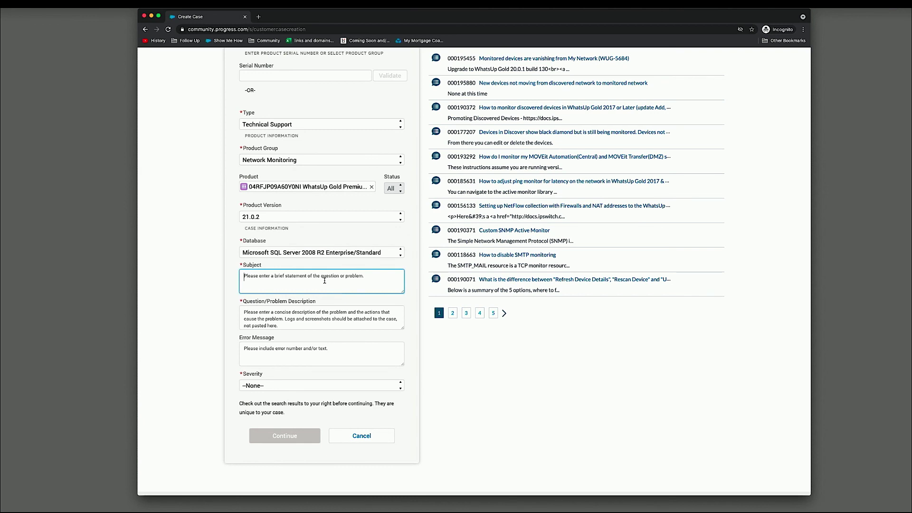
pyautogui.write('Having an issue with installing')
pyautogui.press('Tab')
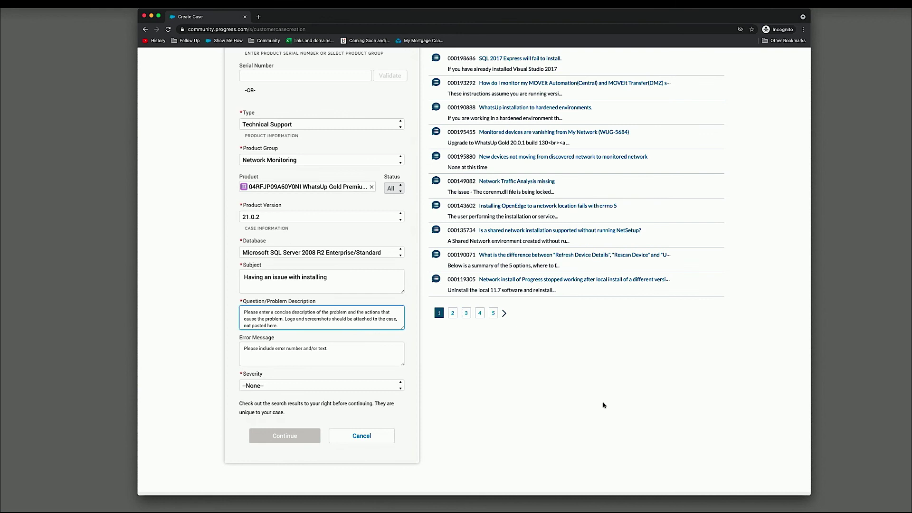
# - Enter description 'Installation issues', error message 'No error', and severity 3-Question/Inconvenience
pyautogui.scroll(2, 604, 403)
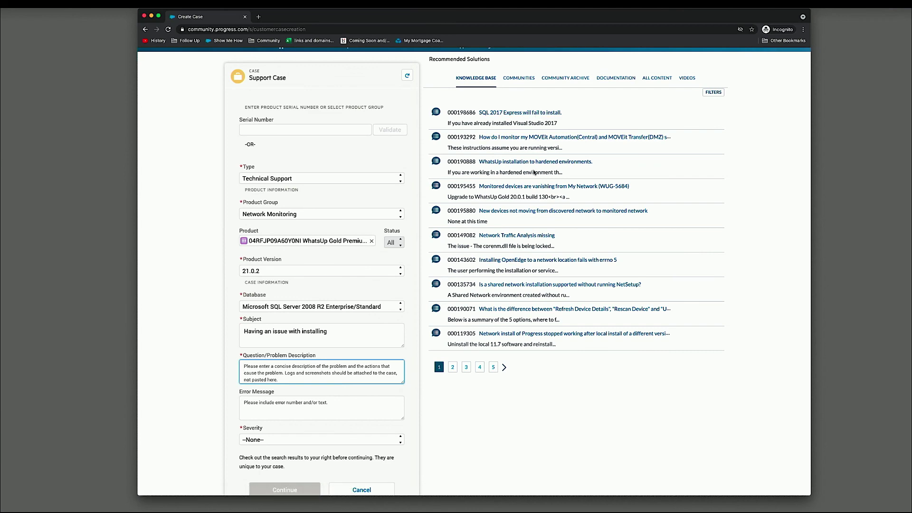
pyautogui.scroll(-2, 527, 256)
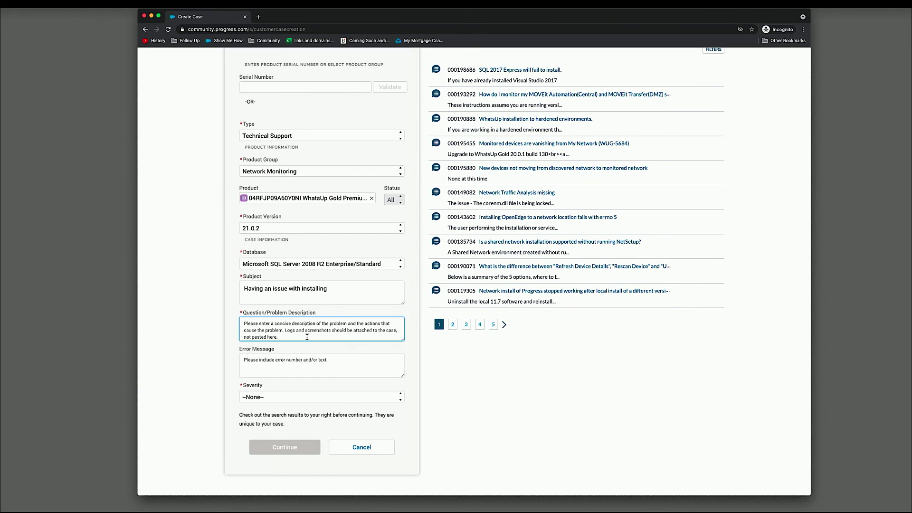
pyautogui.write('I')
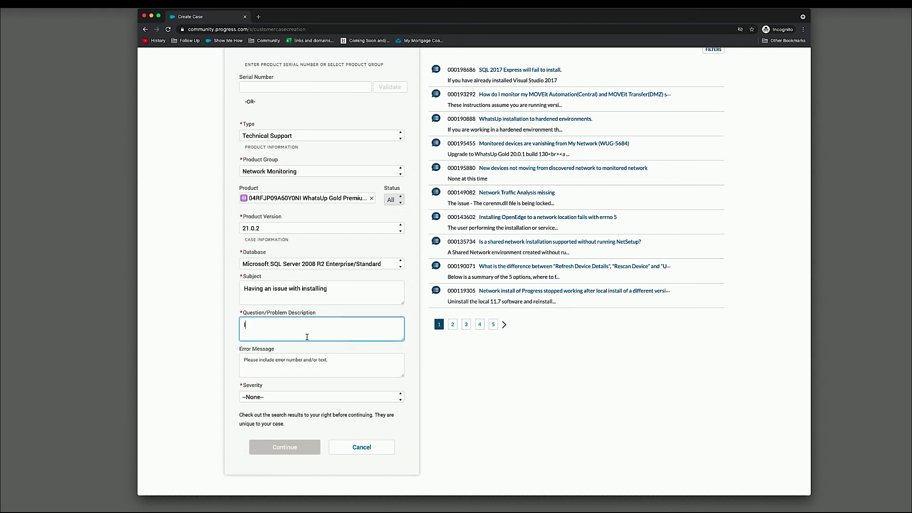
pyautogui.write('nstallation issues')
pyautogui.press('Tab')
pyautogui.write('No error')
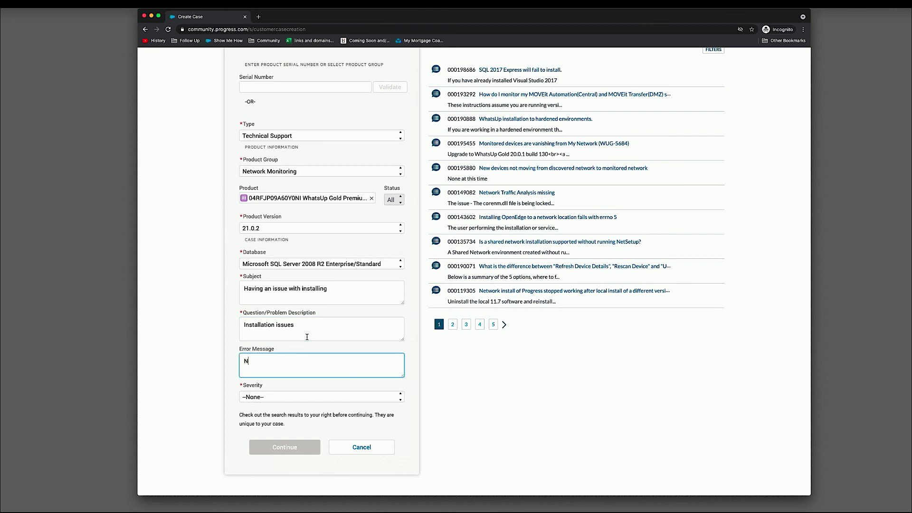
pyautogui.press('Tab')
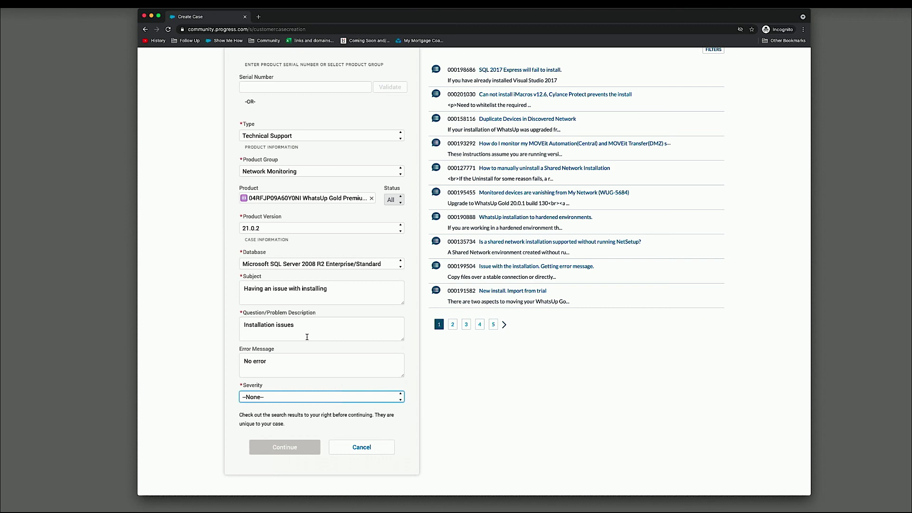
pyautogui.click(389, 396)
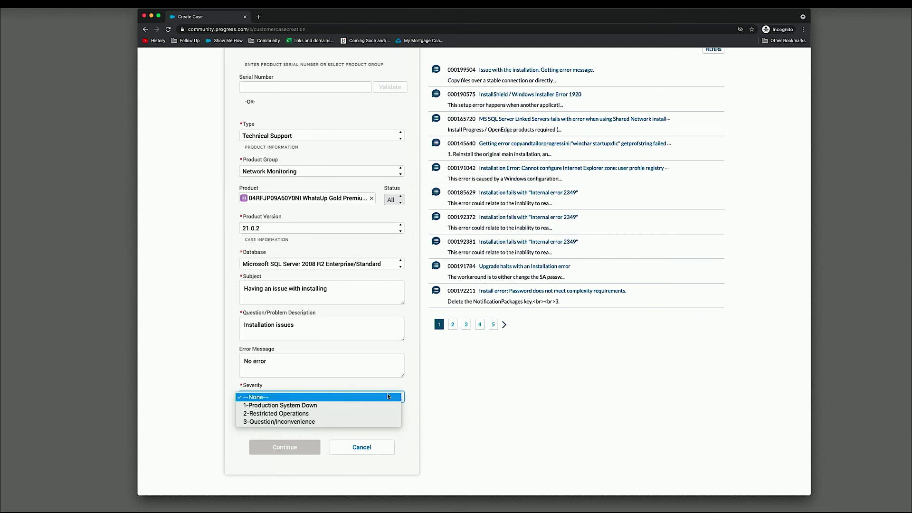
pyautogui.click(356, 422)
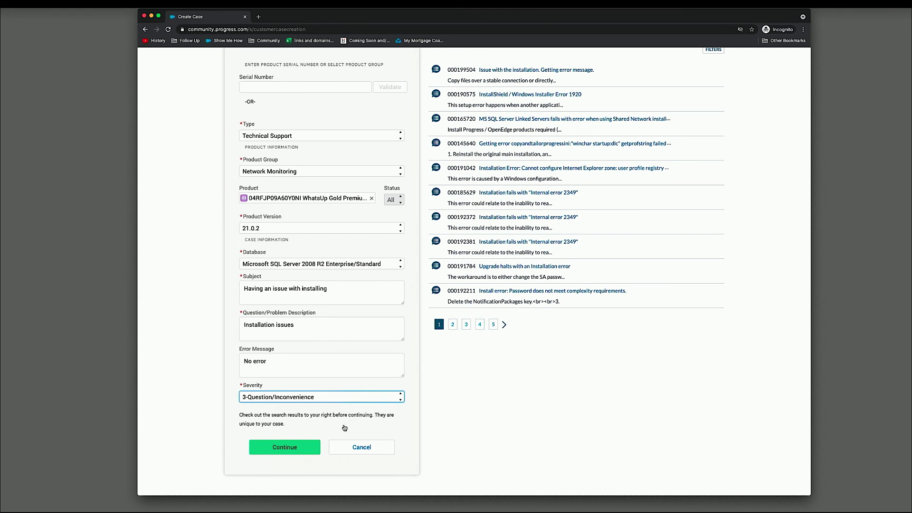
pyautogui.click(283, 448)
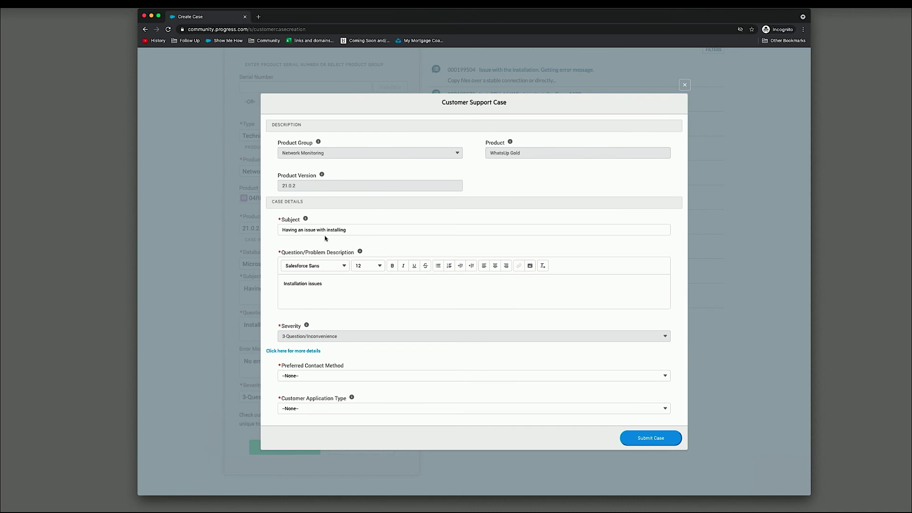
pyautogui.scroll(-1, 401, 284)
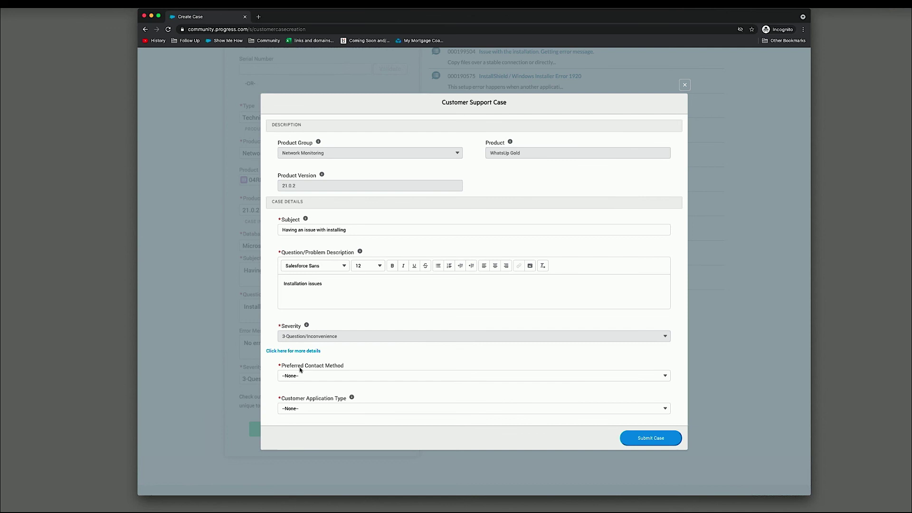
pyautogui.click(312, 409)
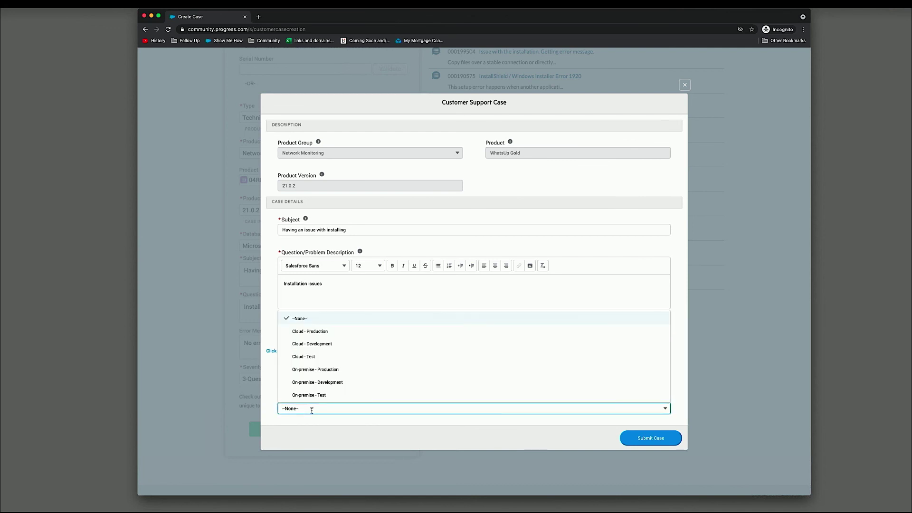
pyautogui.click(269, 390)
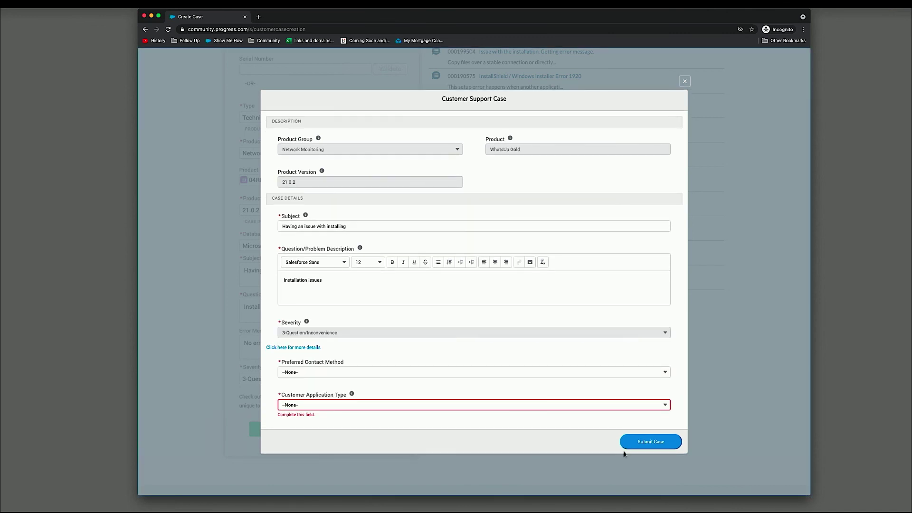
pyautogui.click(685, 82)
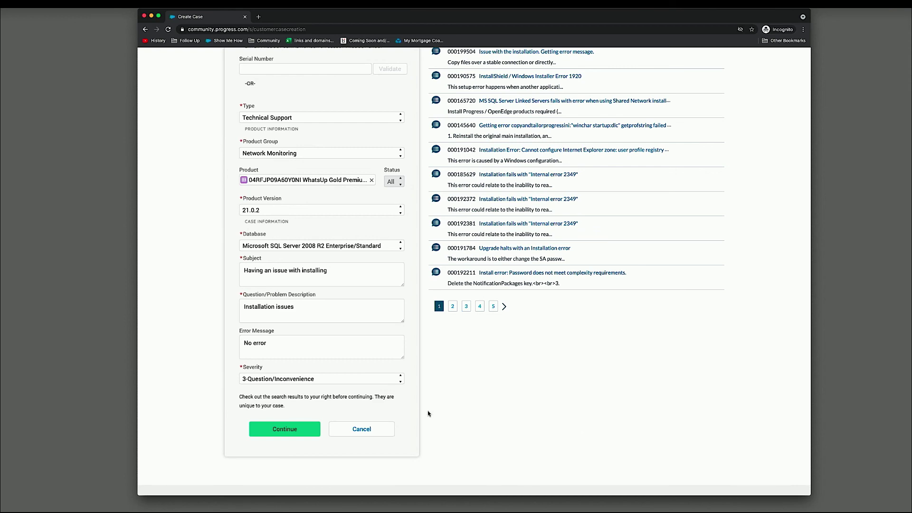
pyautogui.scroll(3, 426, 414)
pyautogui.scroll(-3, 424, 417)
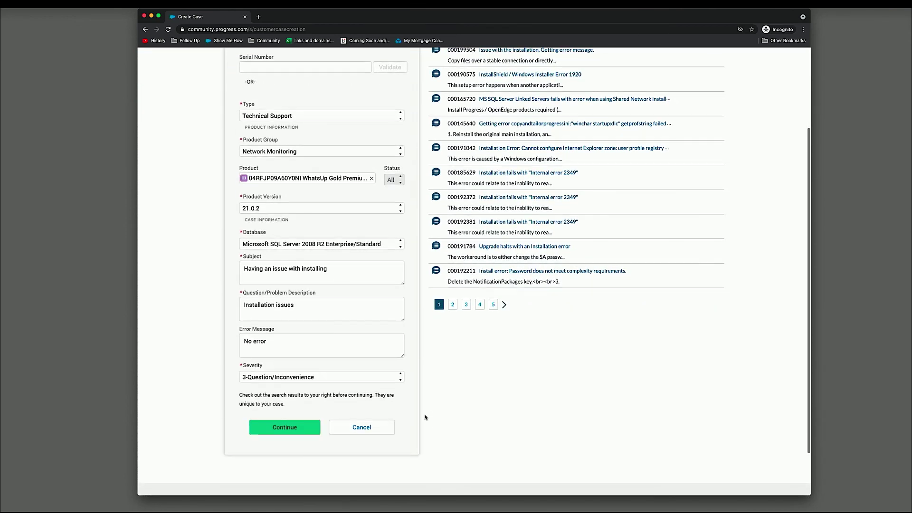
# - Cancel the unsubmitted case form and go back to the SupportLink page
pyautogui.click(377, 432)
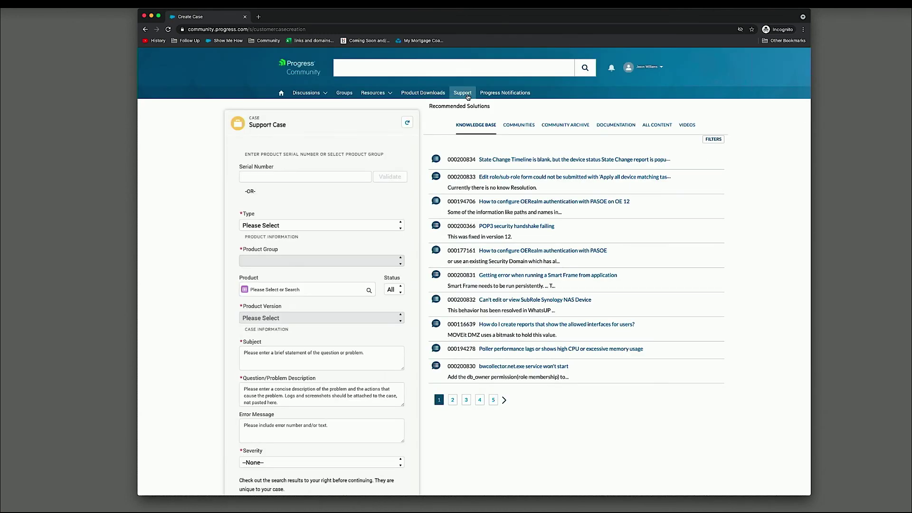
pyautogui.click(468, 97)
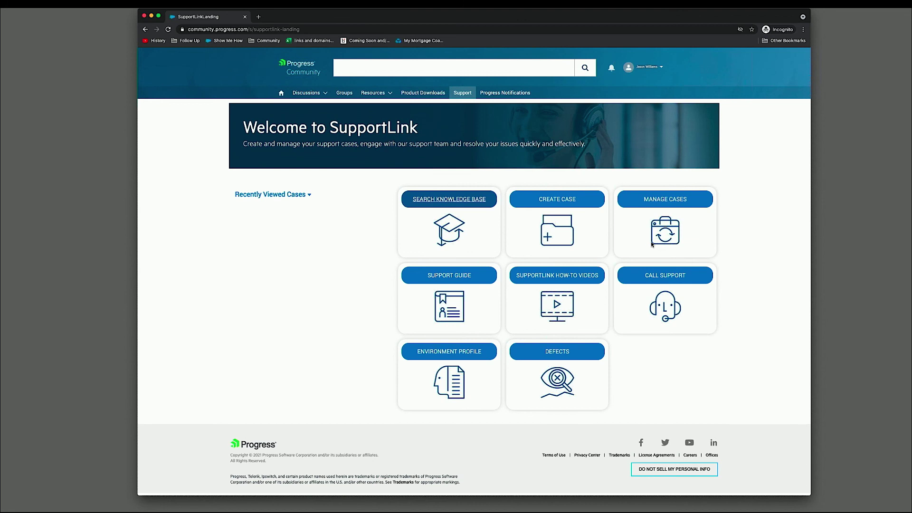
# - Go back to the Progress Community home page
pyautogui.click(281, 94)
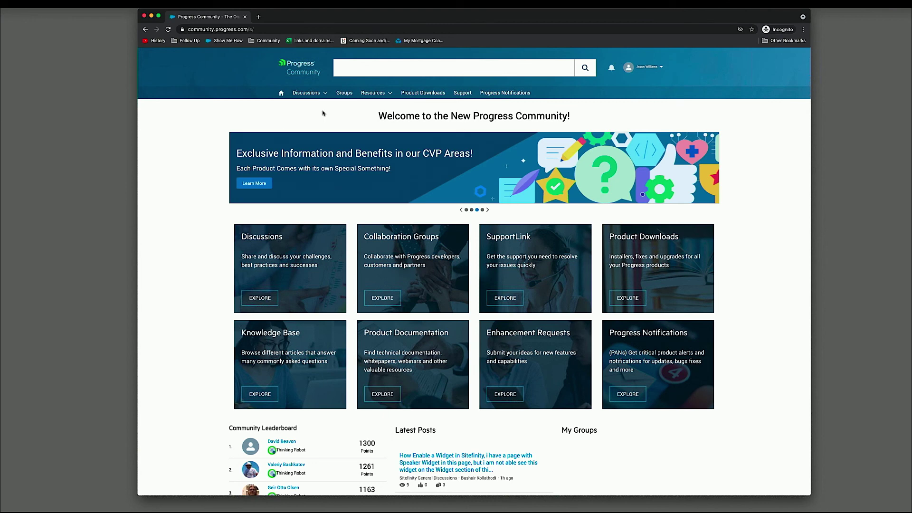
# - Look through the Collaboration Groups list
pyautogui.click(344, 93)
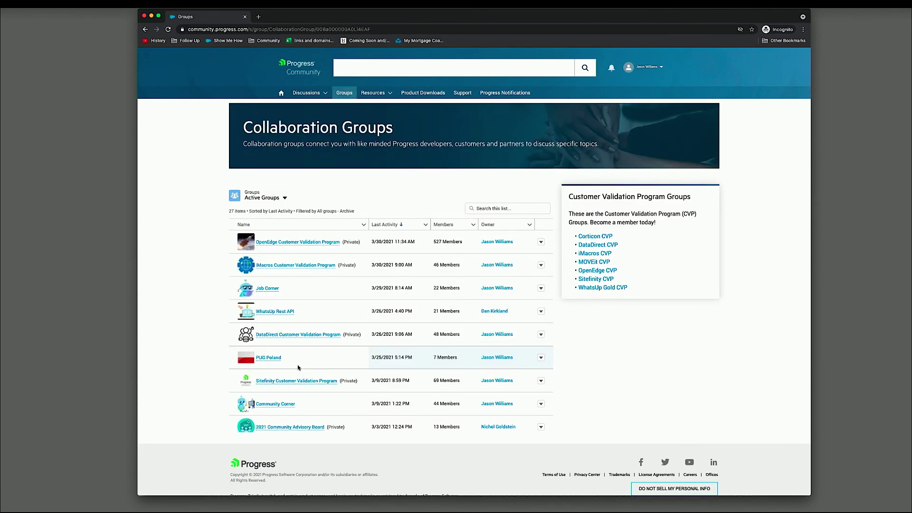
pyautogui.scroll(-1, 306, 391)
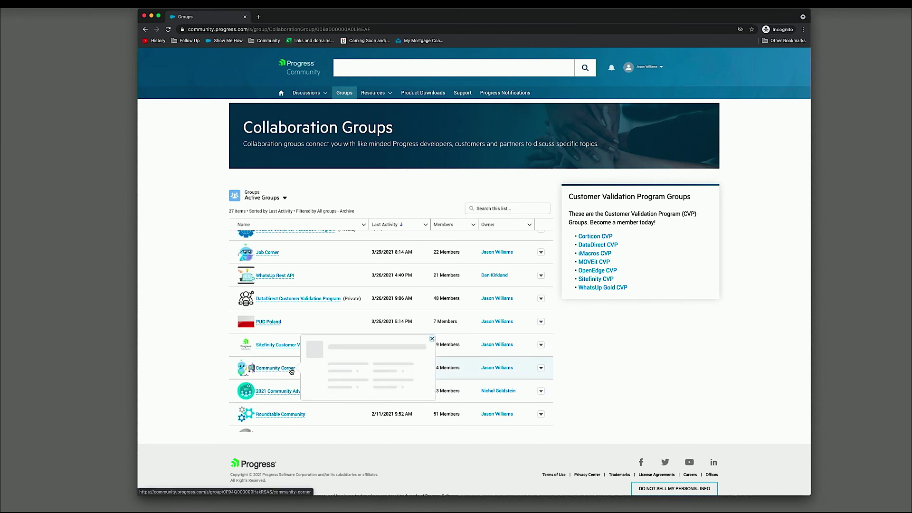
pyautogui.moveTo(285, 370)
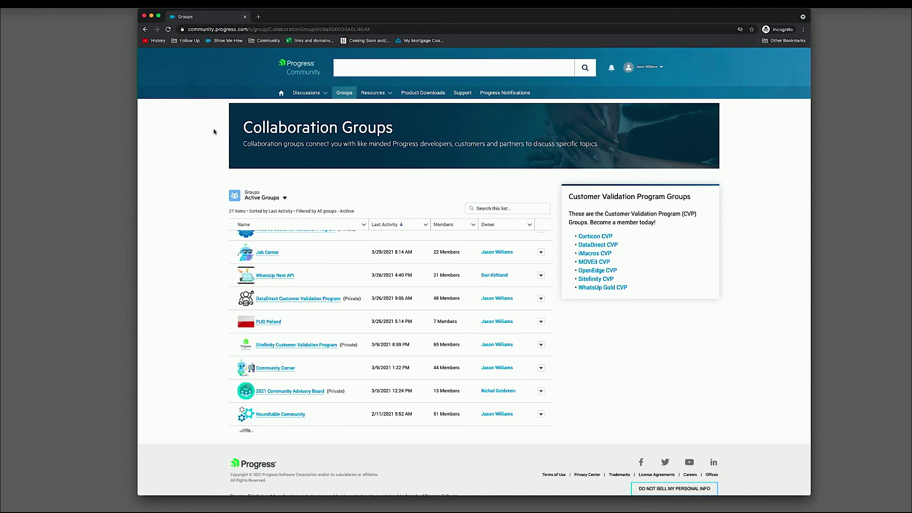
# - Open the iMail Server topic from the full Product Discussions catalog
pyautogui.click(320, 94)
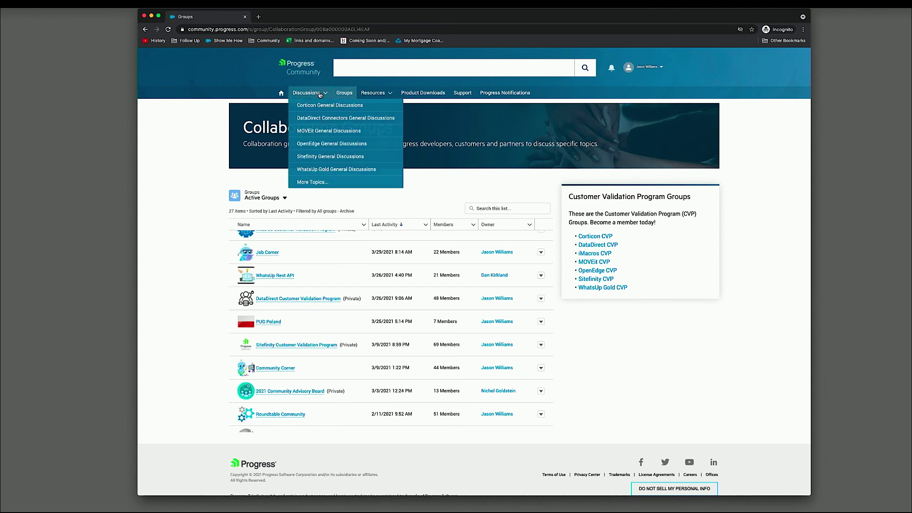
pyautogui.click(317, 183)
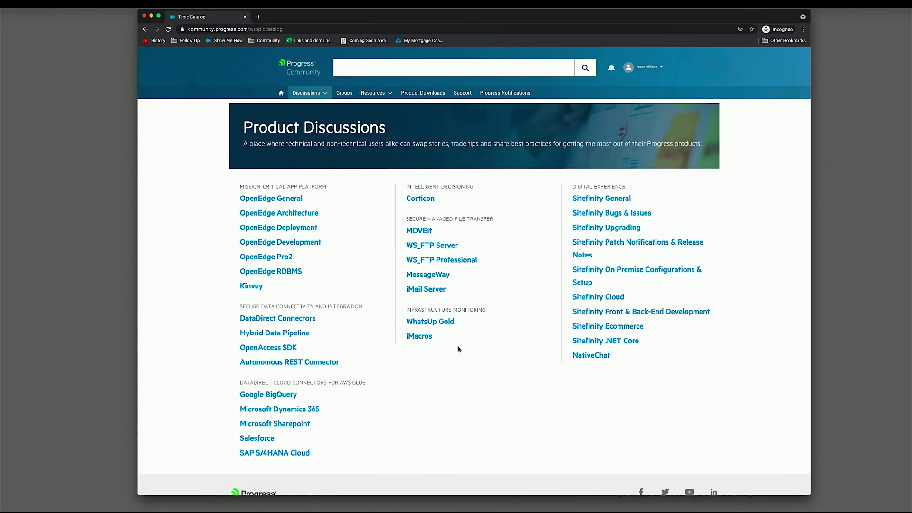
pyautogui.click(434, 291)
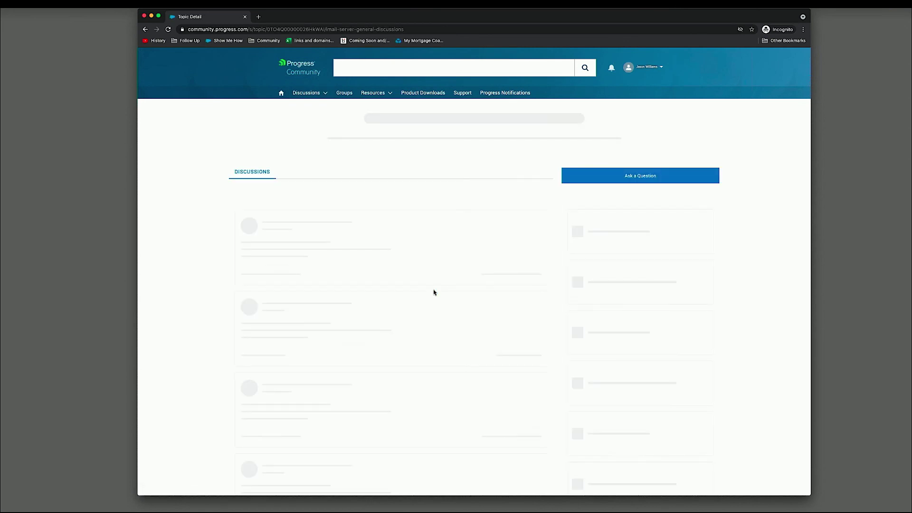